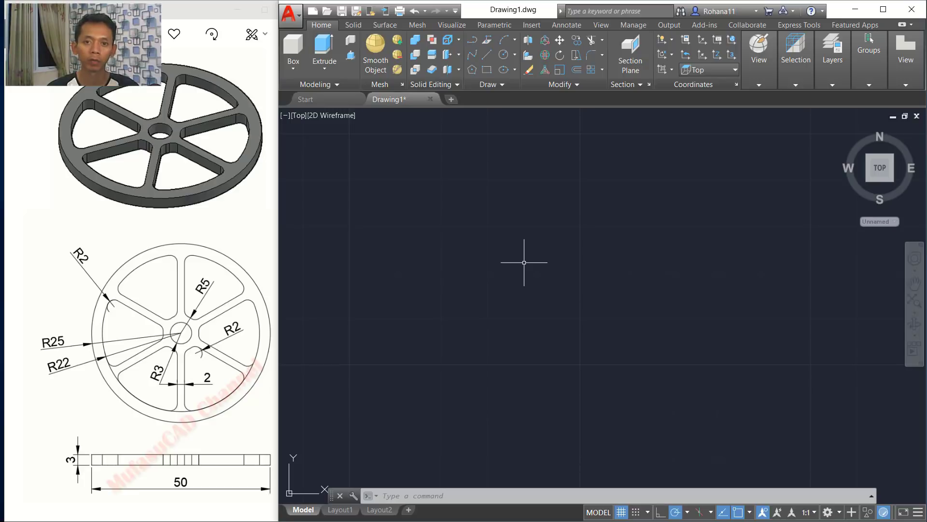
- Activate the empty top-view drawing beside the wooden rim reference sheet
click(560, 250)
click(515, 268)
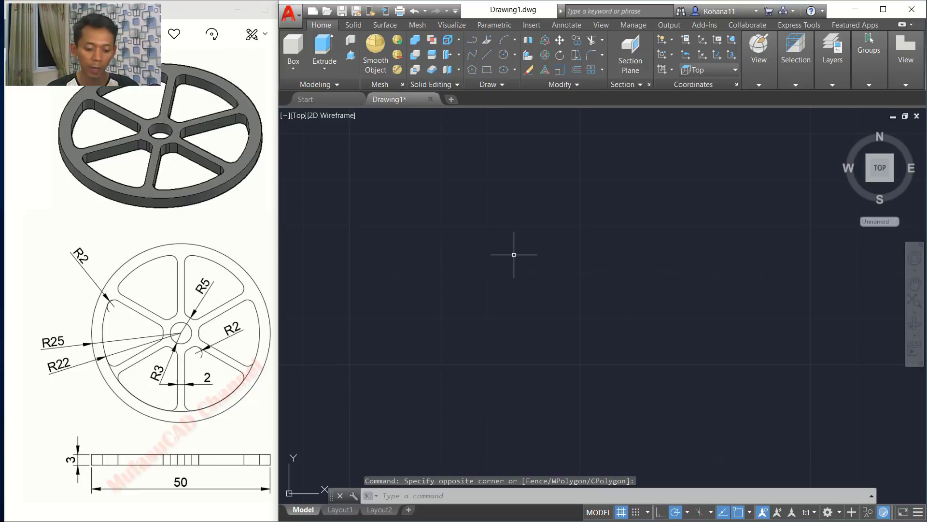
text(C)
- Draw the outer rim circles of radius 25 and 22 from one common centre
key(Return)
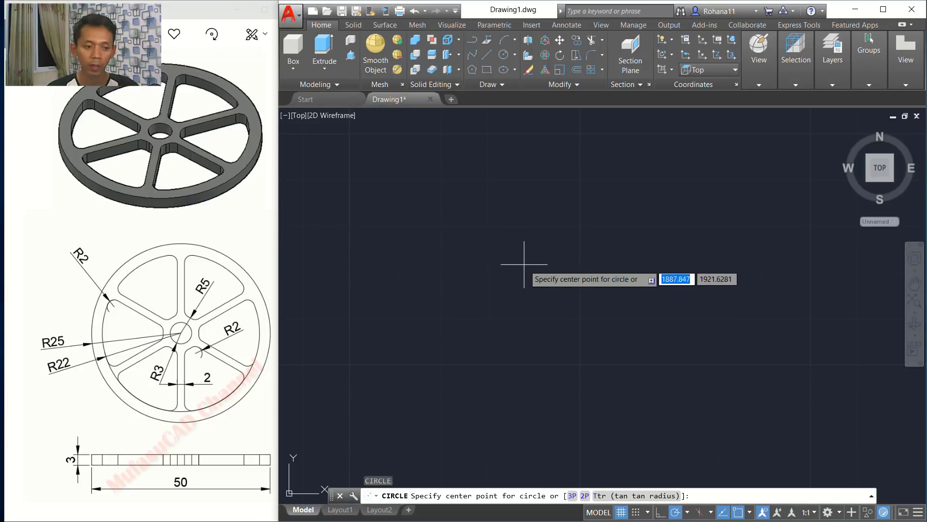
click(529, 269)
text(25)
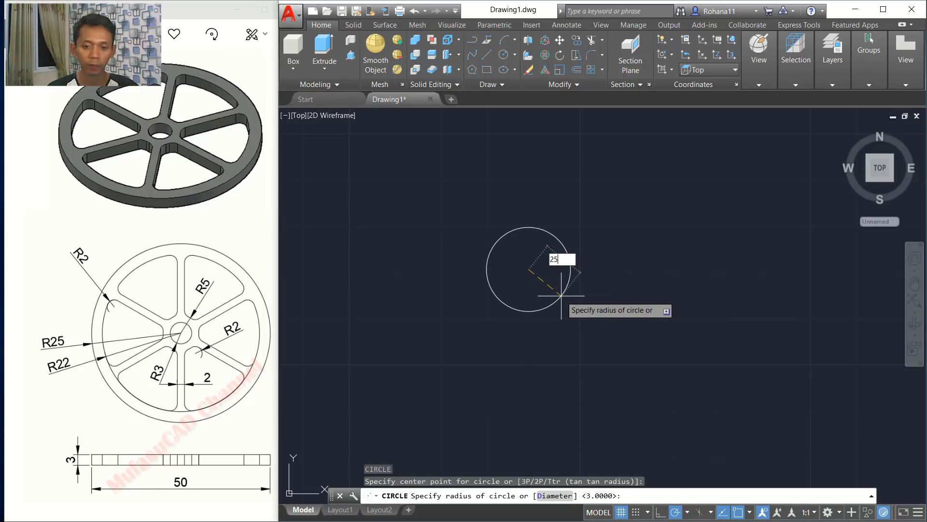
key(Return)
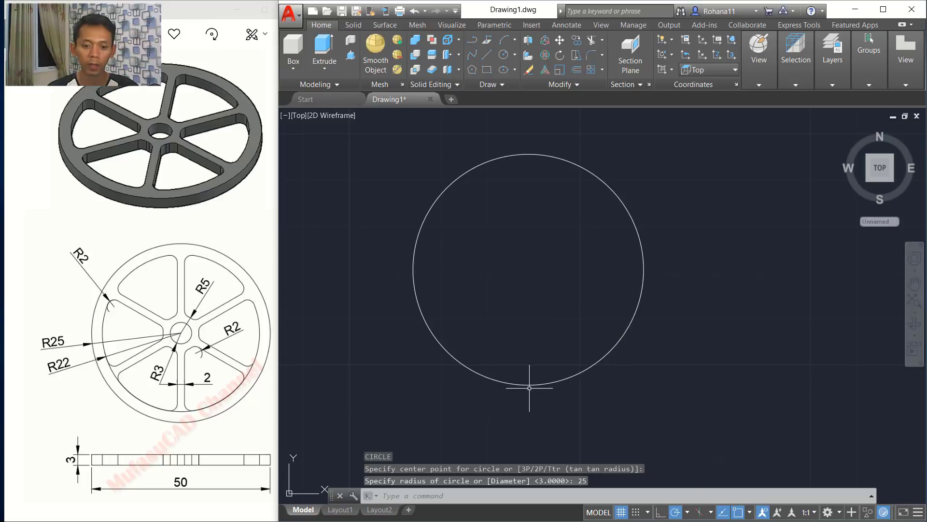
key(Return)
click(528, 269)
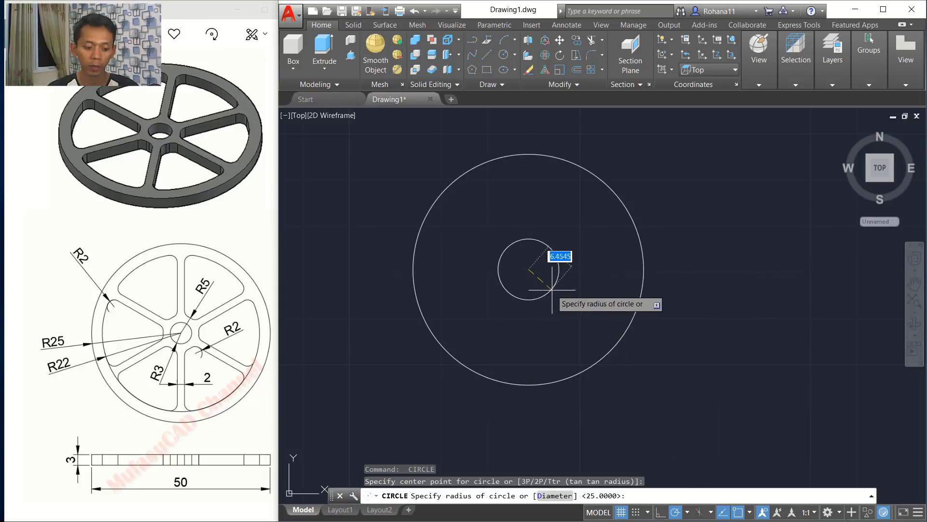
key(Return)
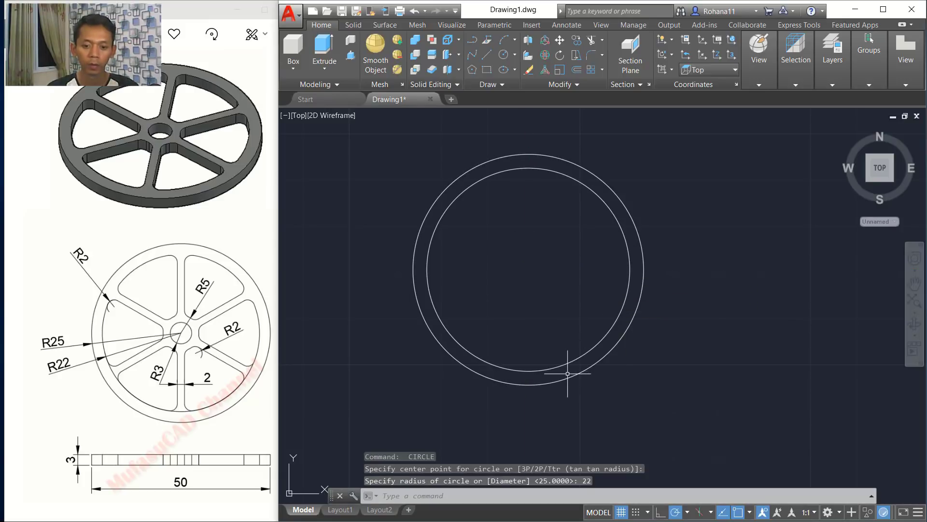
- Add the concentric R5 hub circle and R3 hub hole circle
key(Return)
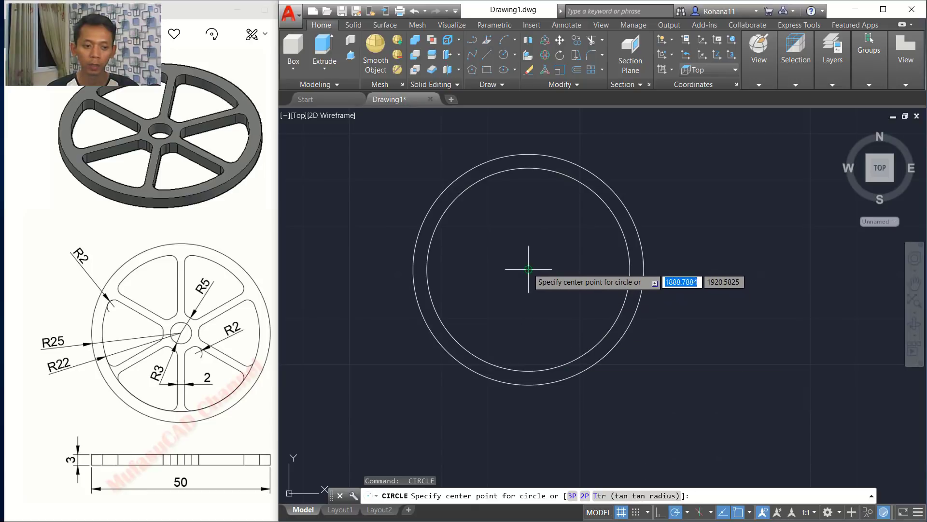
click(528, 269)
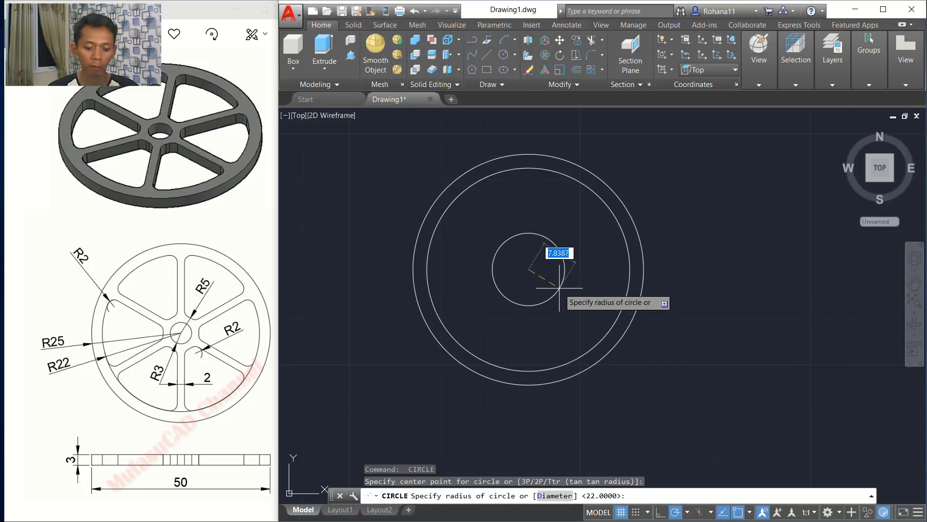
text(5)
key(Return)
key(Return)
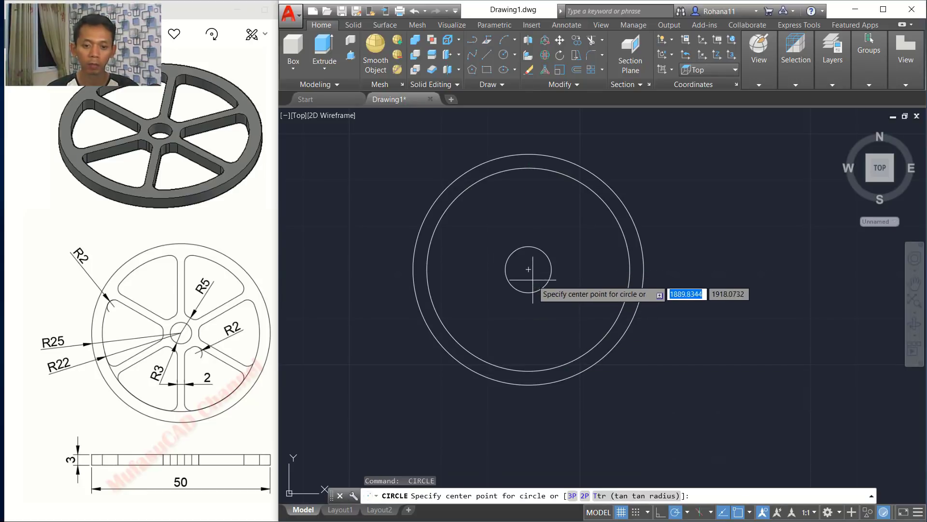
click(528, 269)
text(3)
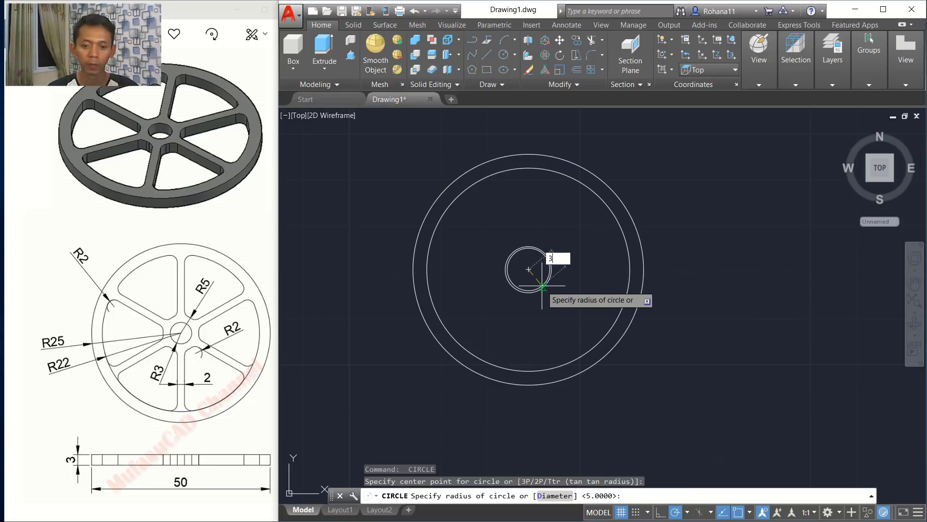
key(Return)
scroll(519, 207, up, 3)
text(L)
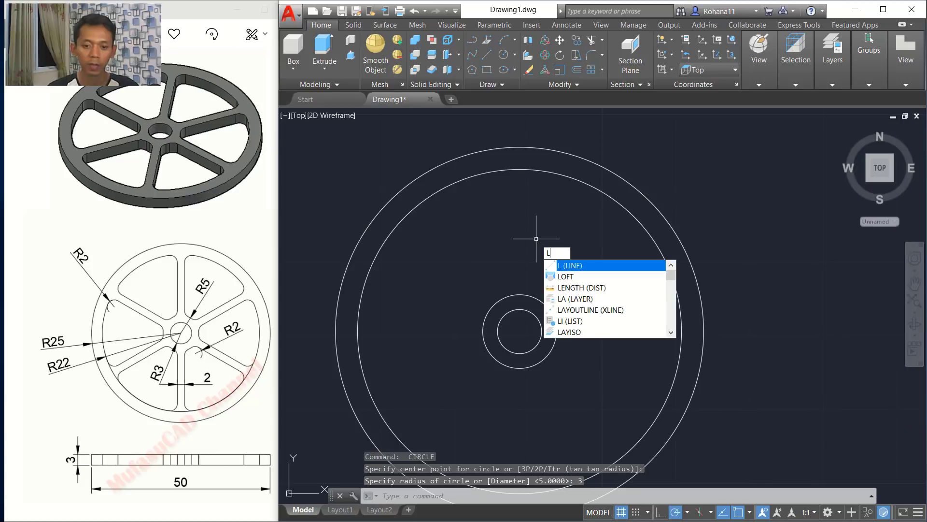
- Draw a vertical line from the R5 hub circle's top up to the R22 circle
key(Return)
click(520, 294)
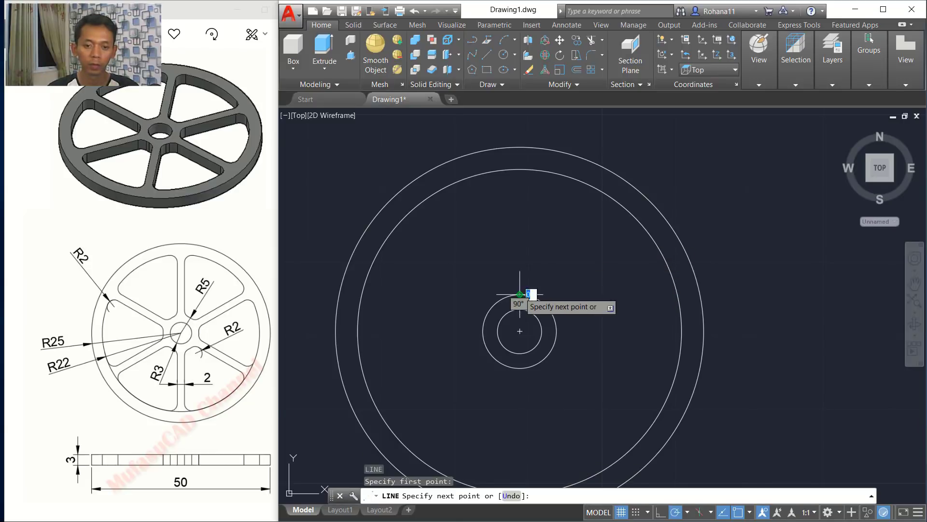
click(520, 169)
key(Return)
text(M)
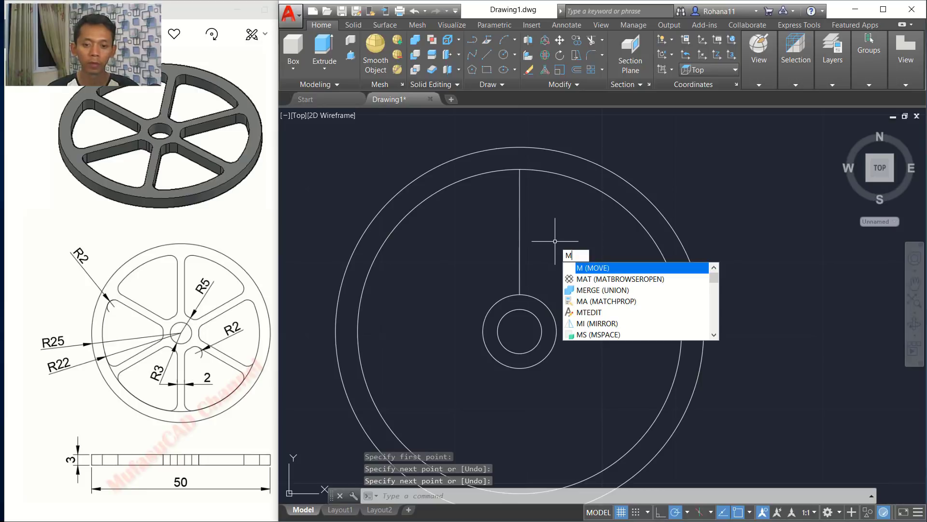
- Shift the vertical spoke line 1 unit to the right
key(Return)
click(543, 210)
click(504, 234)
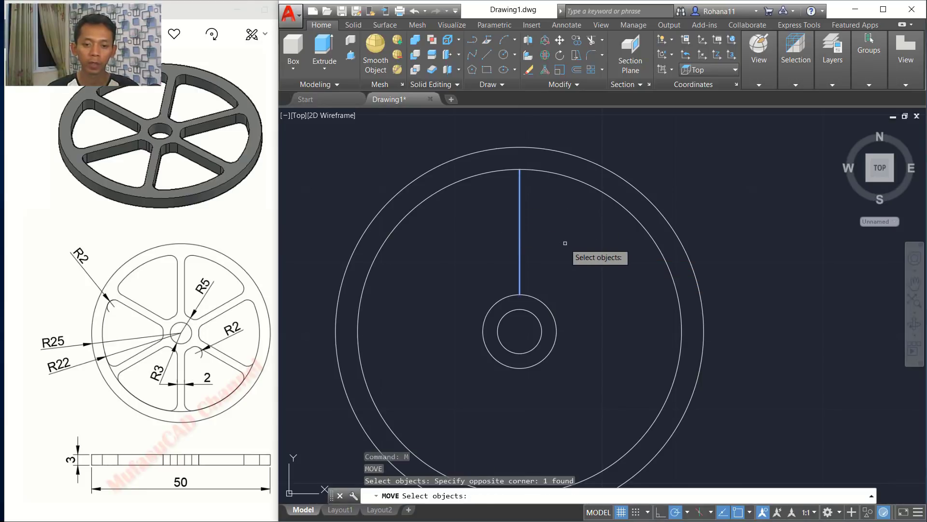
key(Return)
click(553, 237)
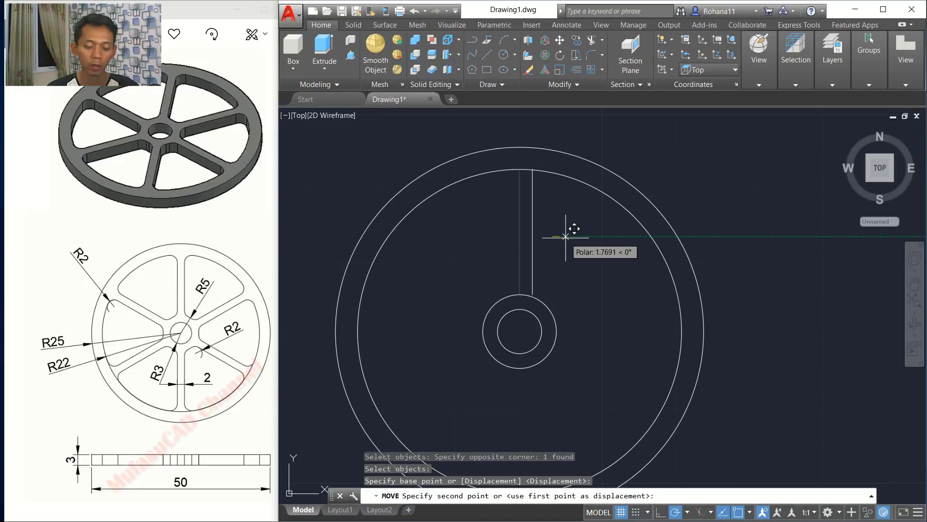
text(1)
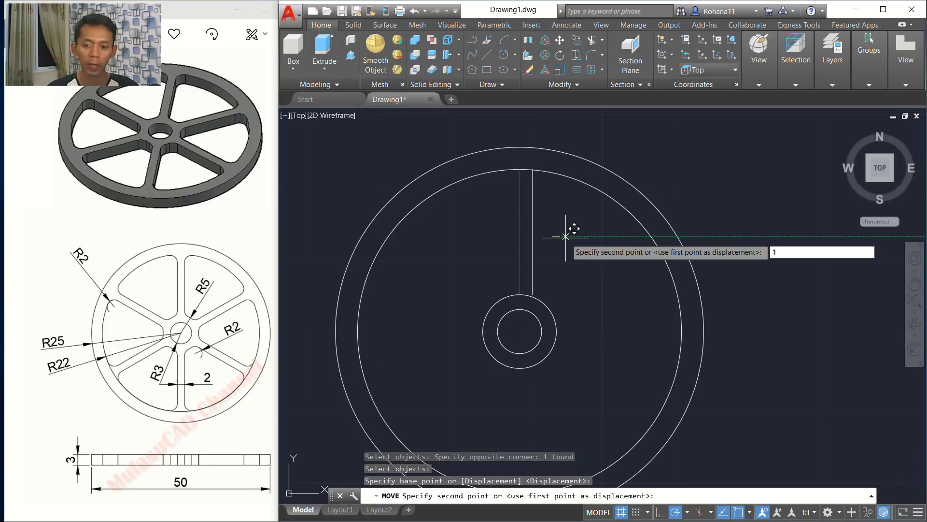
key(Return)
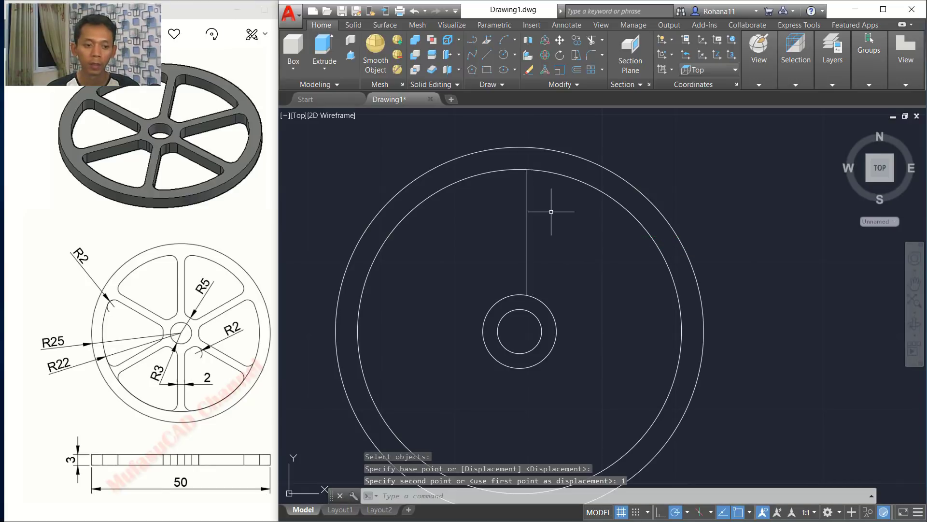
- Add a radius-2 circle tangent to the spoke line and the R22 inner rim
text(c)
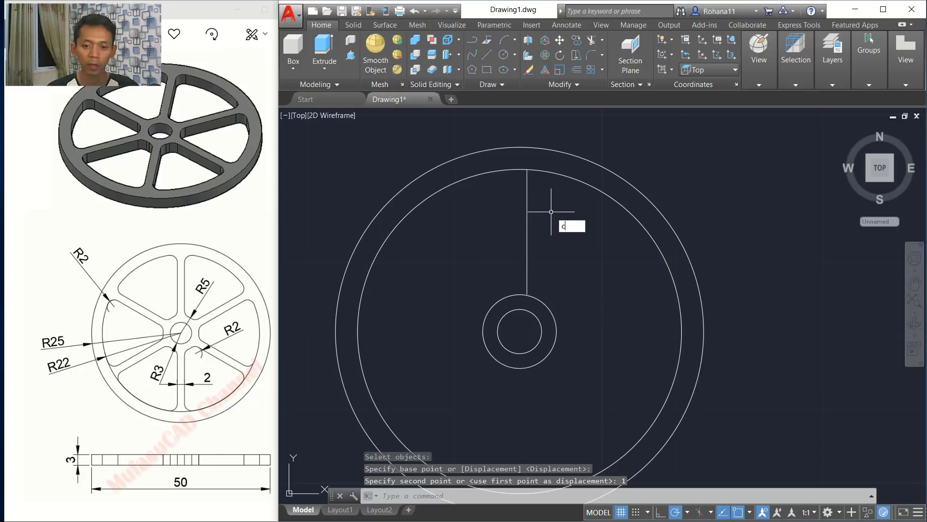
key(Return)
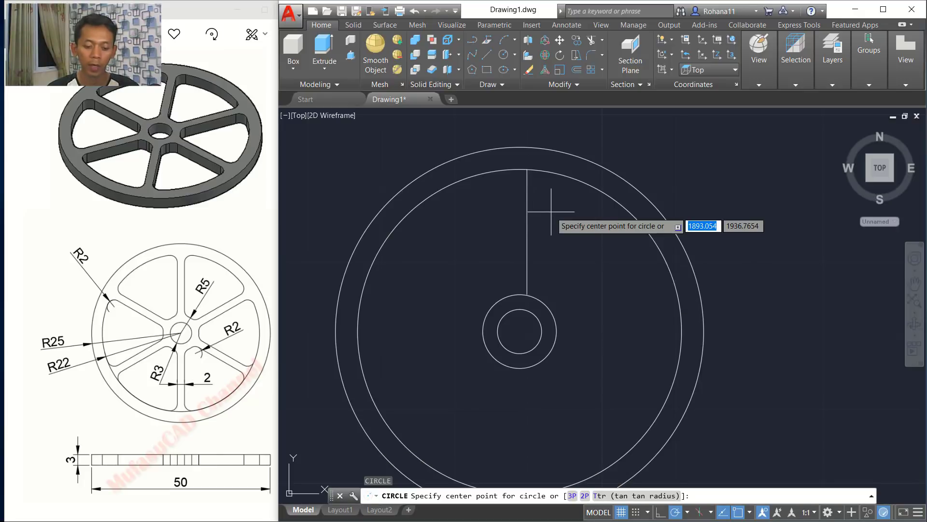
text(ttr)
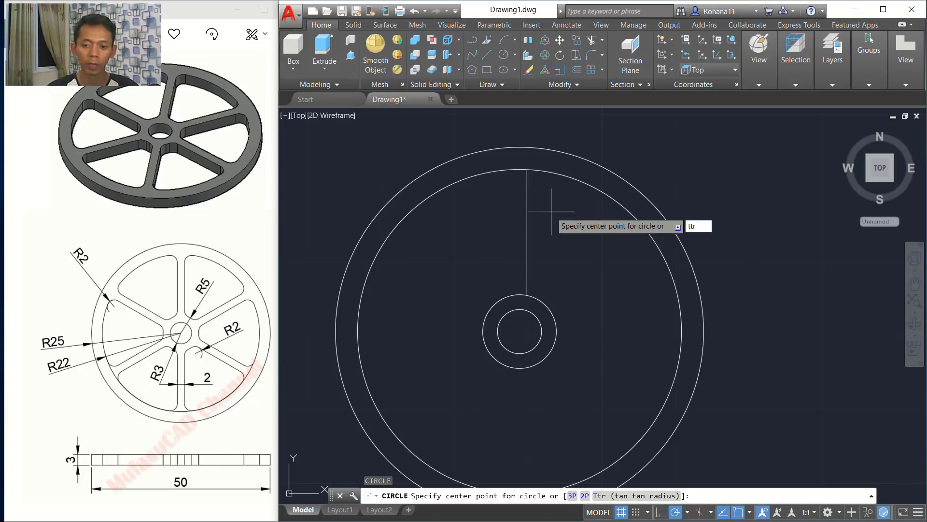
key(Return)
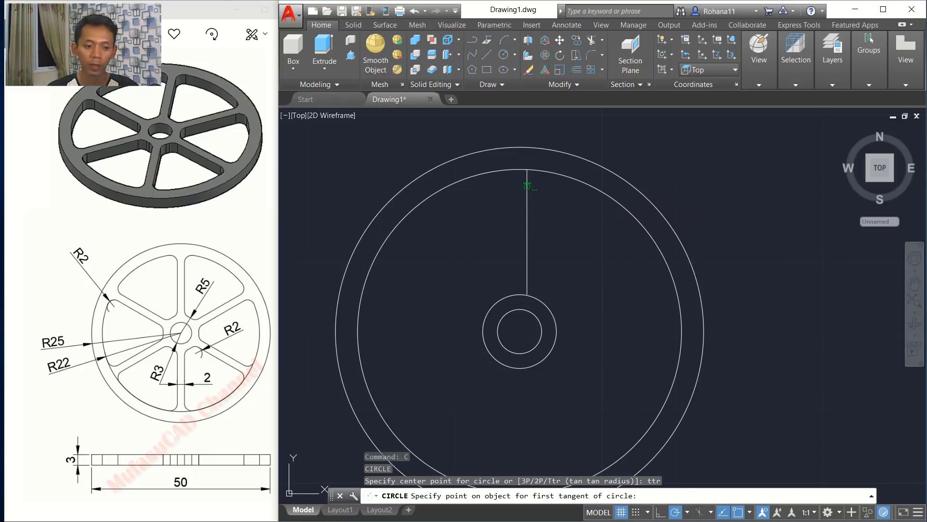
click(555, 179)
click(546, 171)
text(2)
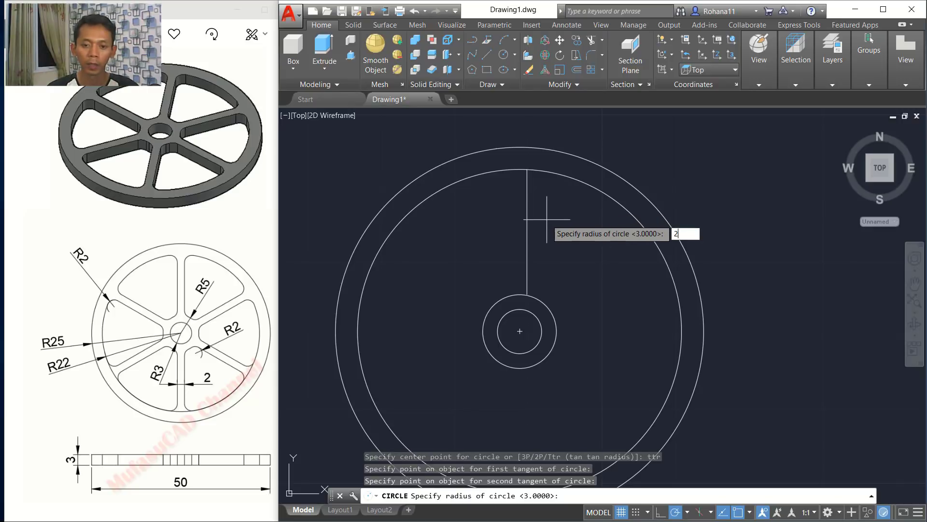
key(Return)
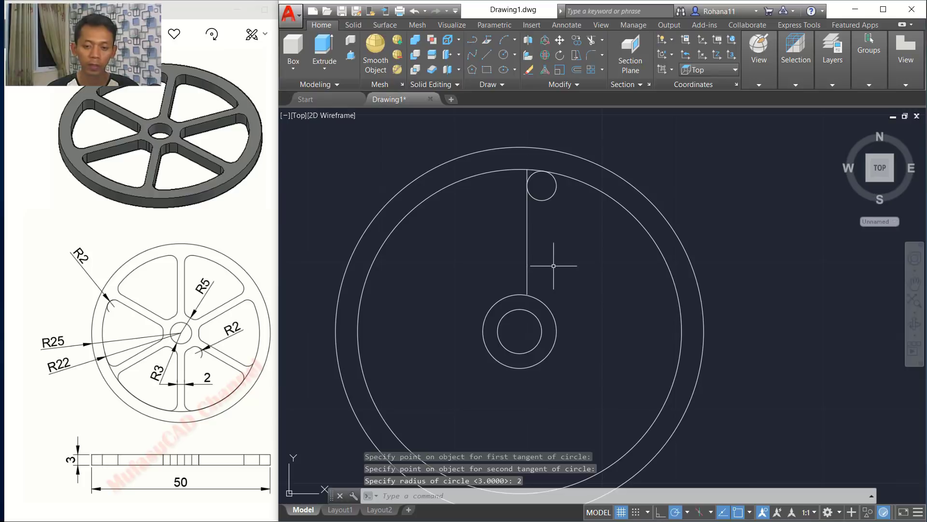
- Add a second radius-2 circle tangent to the R5 hub circle and the spoke line
key(Return)
text(ttr)
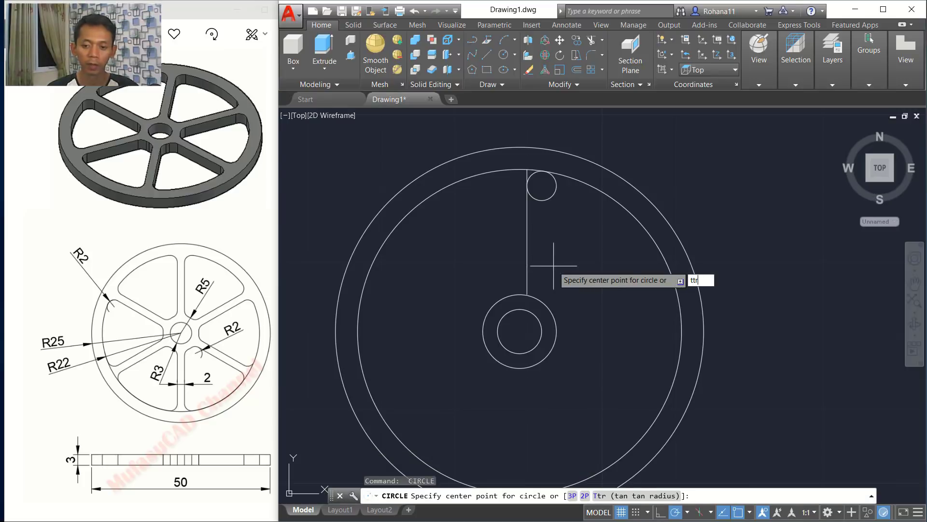
key(Return)
click(536, 300)
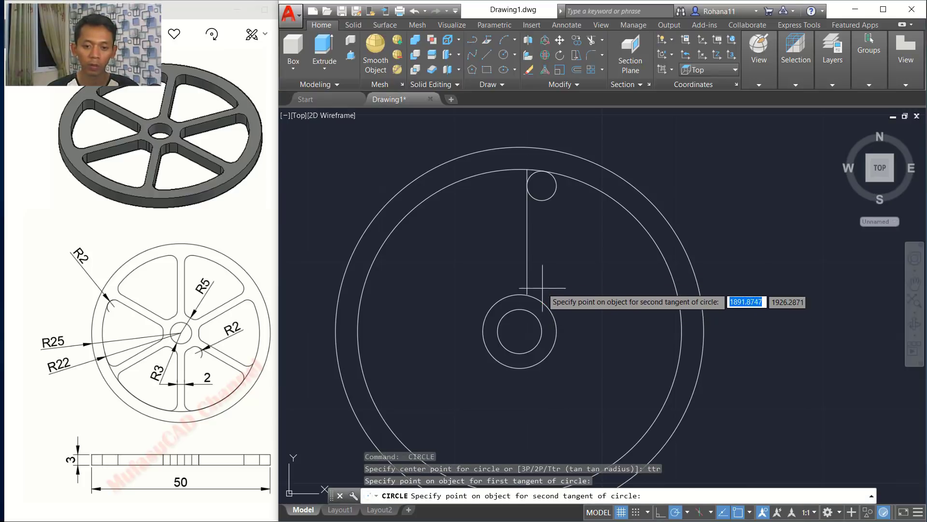
click(530, 270)
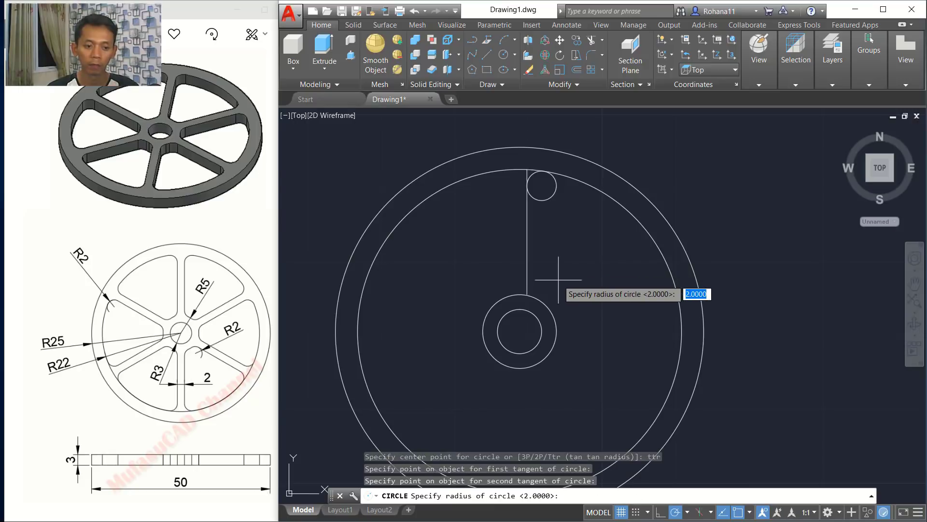
text(2)
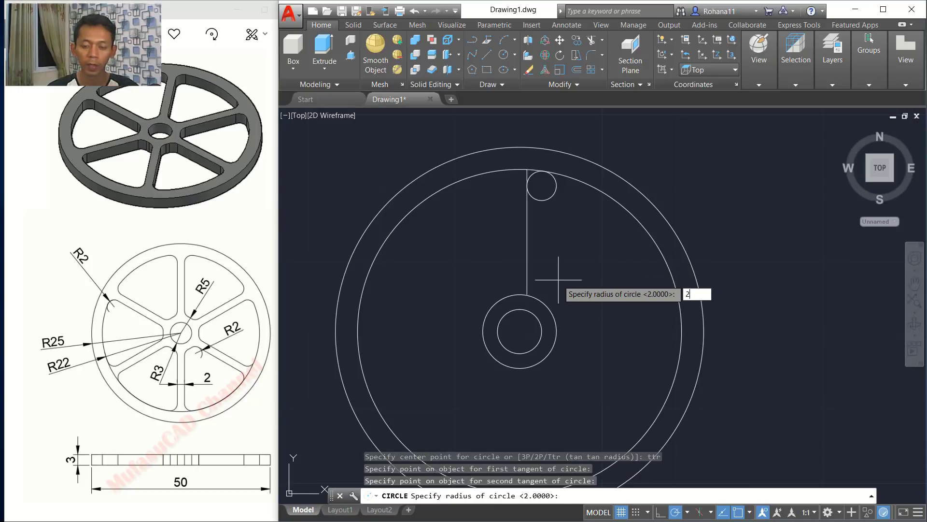
key(Return)
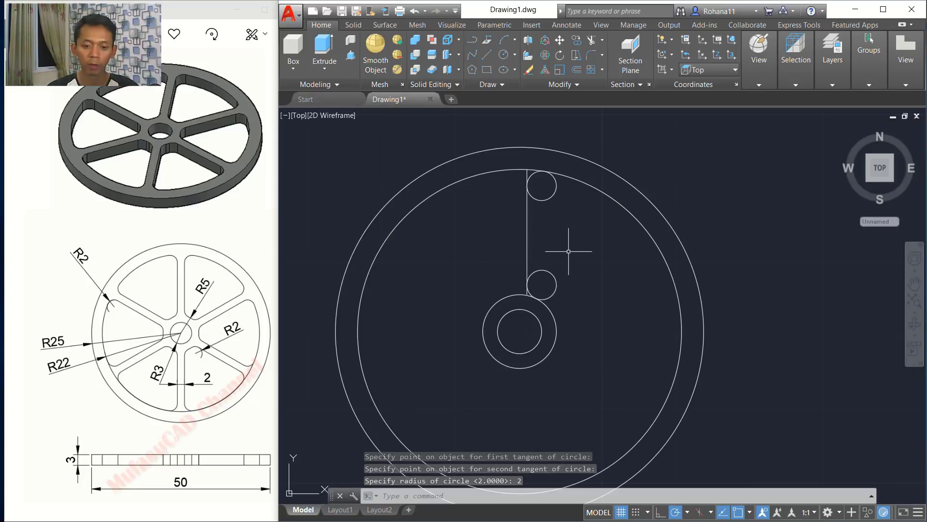
- Trim the line ends and excess of both R2 circles into rounded rim and hub corners
text(Tr)
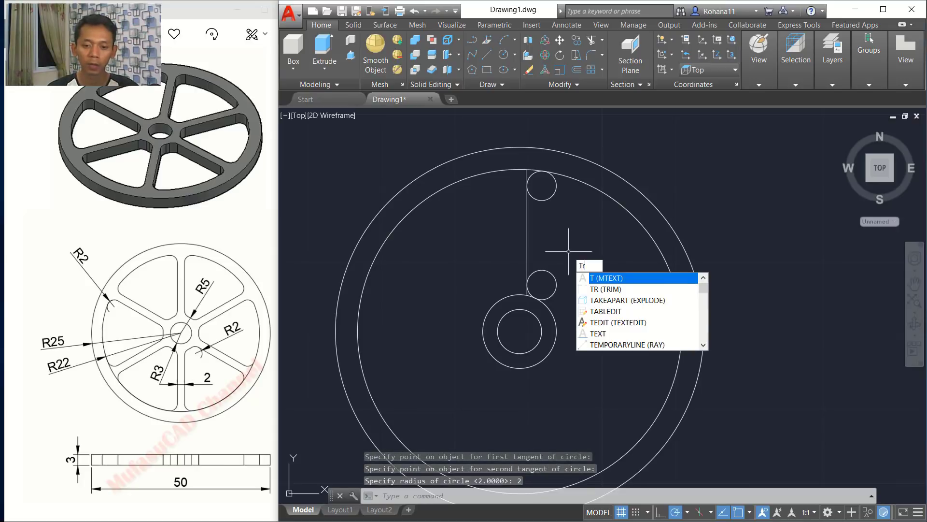
key(Return)
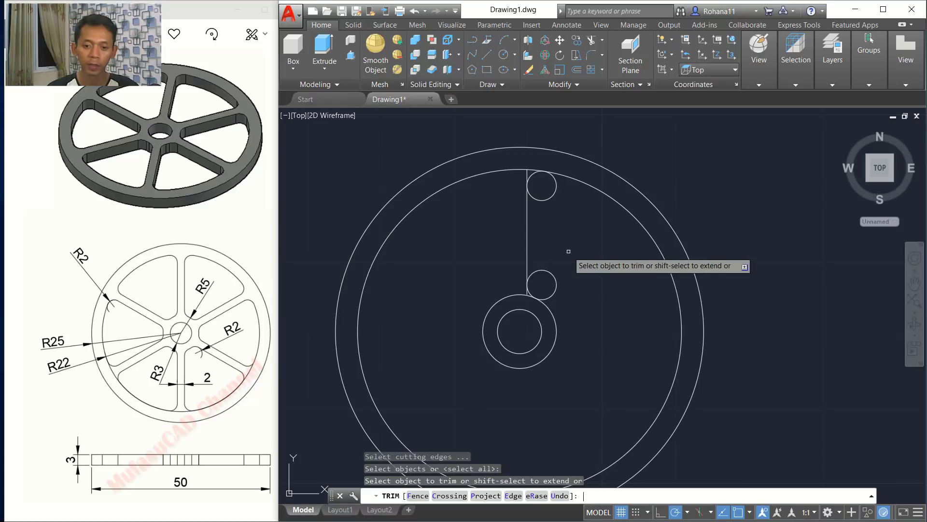
click(562, 204)
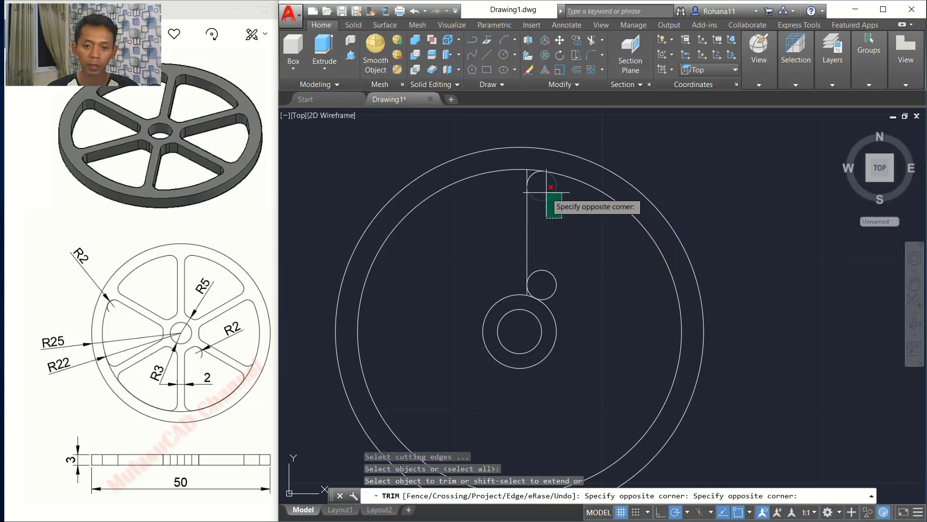
click(546, 192)
click(567, 255)
click(545, 280)
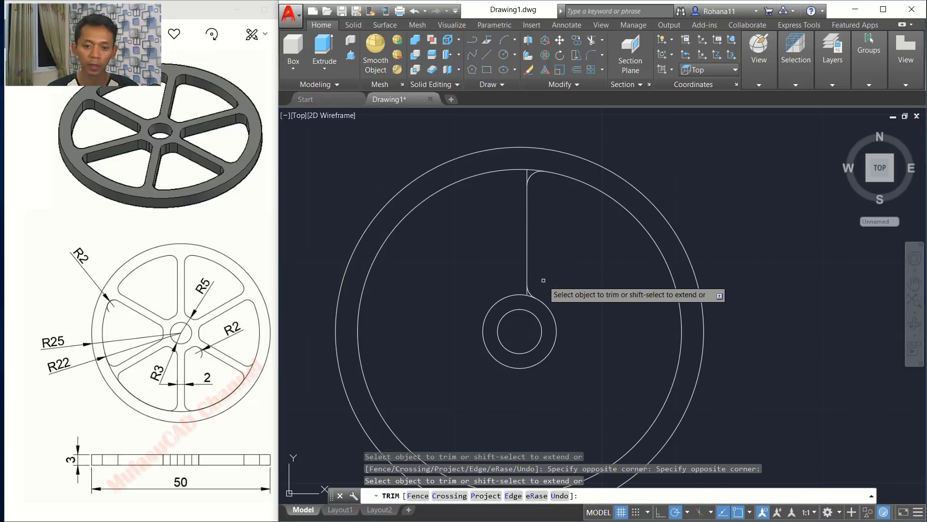
scroll(528, 296, up, 4)
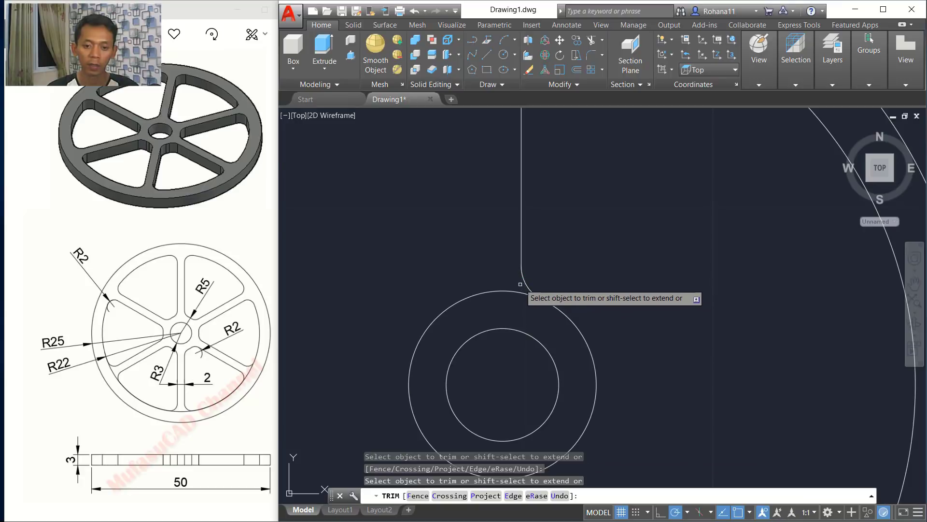
scroll(546, 237, down, 4)
scroll(536, 189, up, 3)
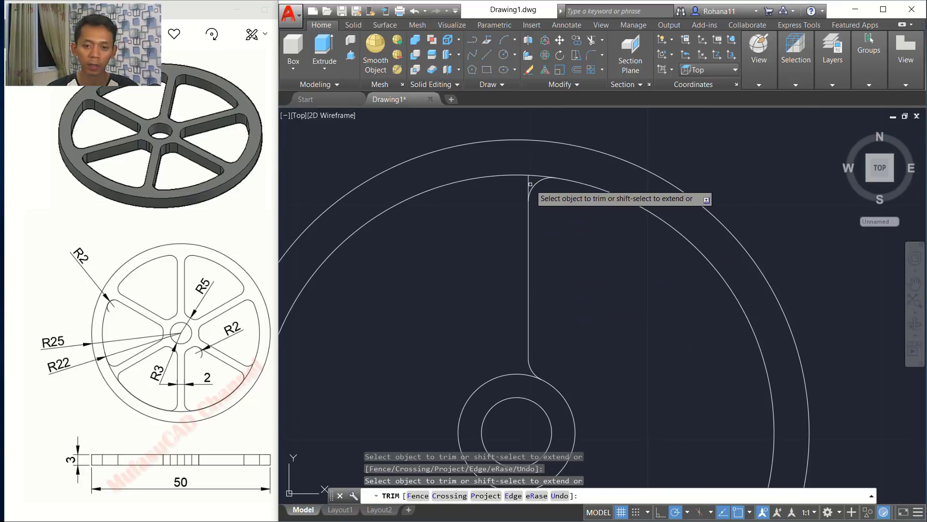
key(Return)
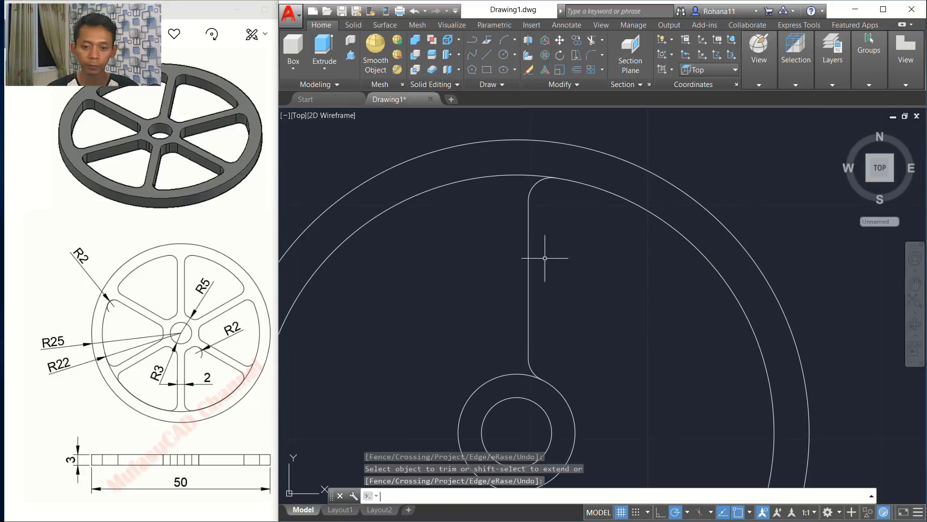
middle_drag(541, 258, 563, 237)
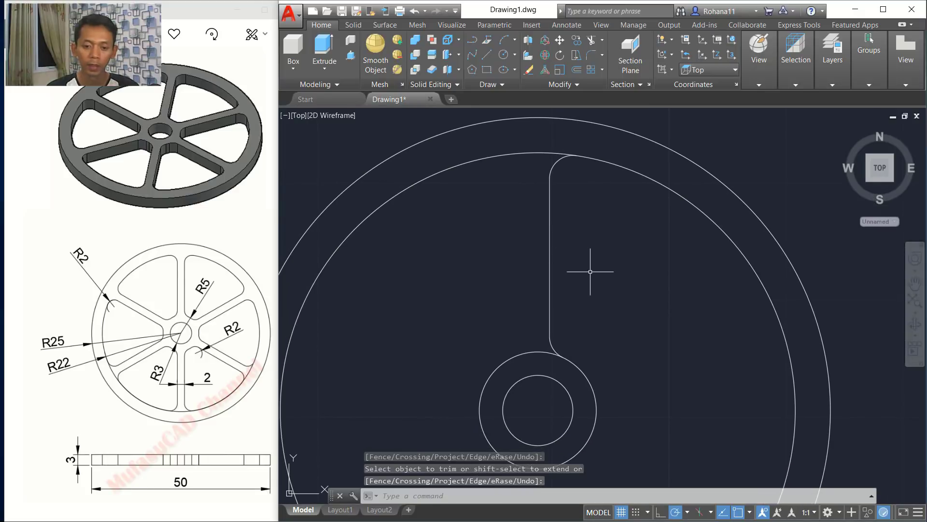
- Mirror the spoke line and its two R2 arcs across the vertical centreline, keeping the originals
text(MI)
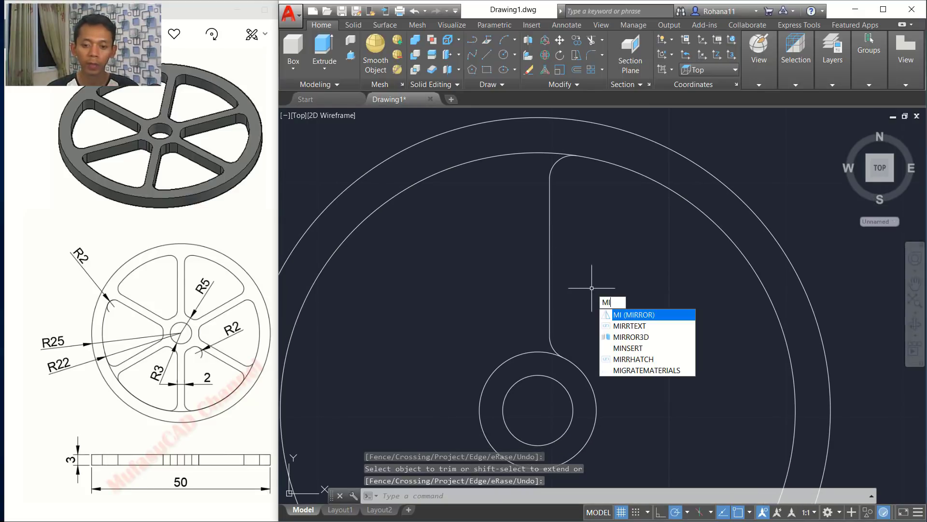
key(Return)
click(576, 348)
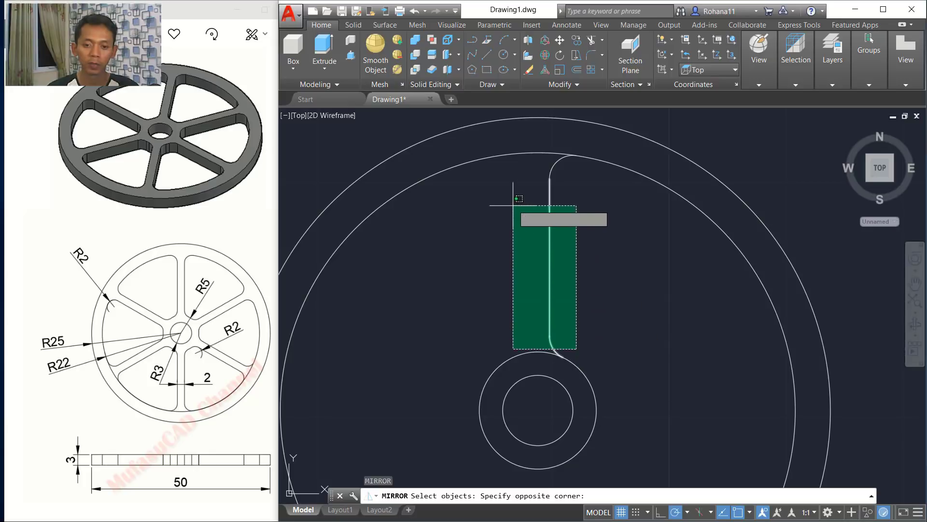
click(506, 165)
key(Return)
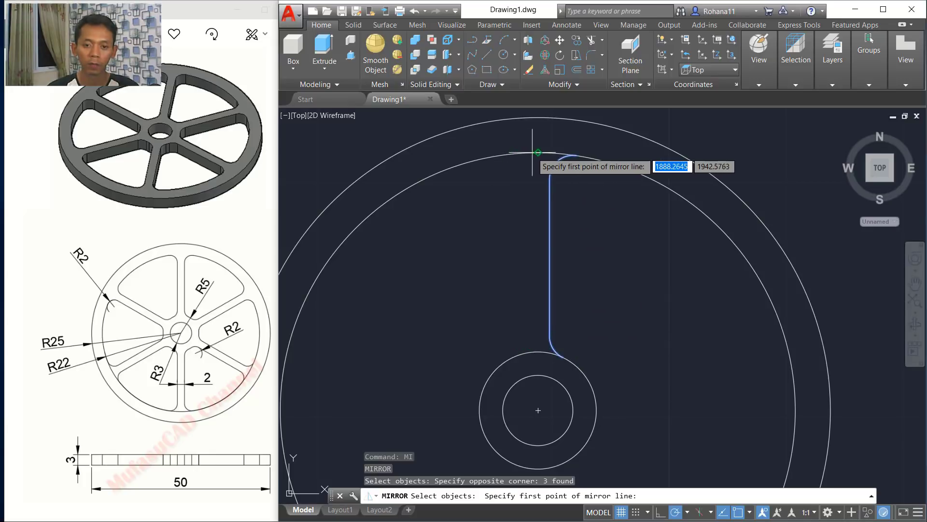
click(538, 152)
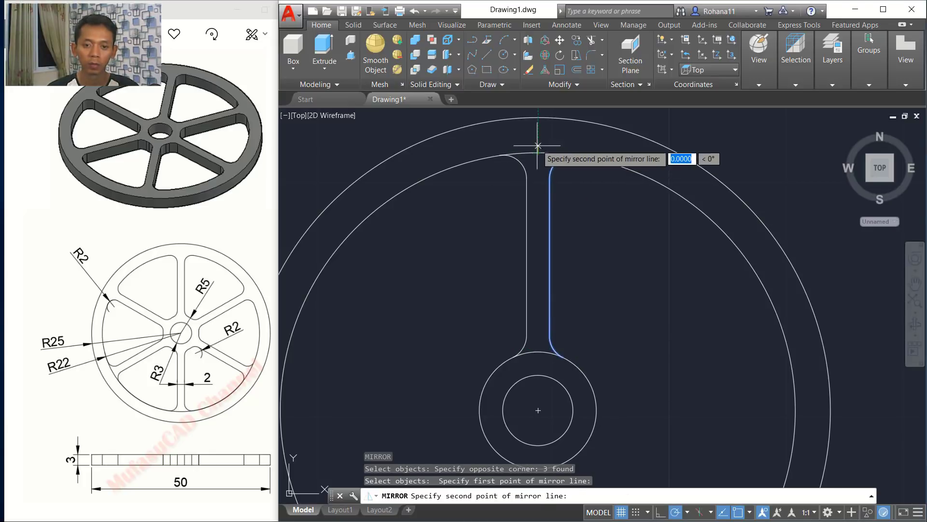
click(538, 136)
key(Return)
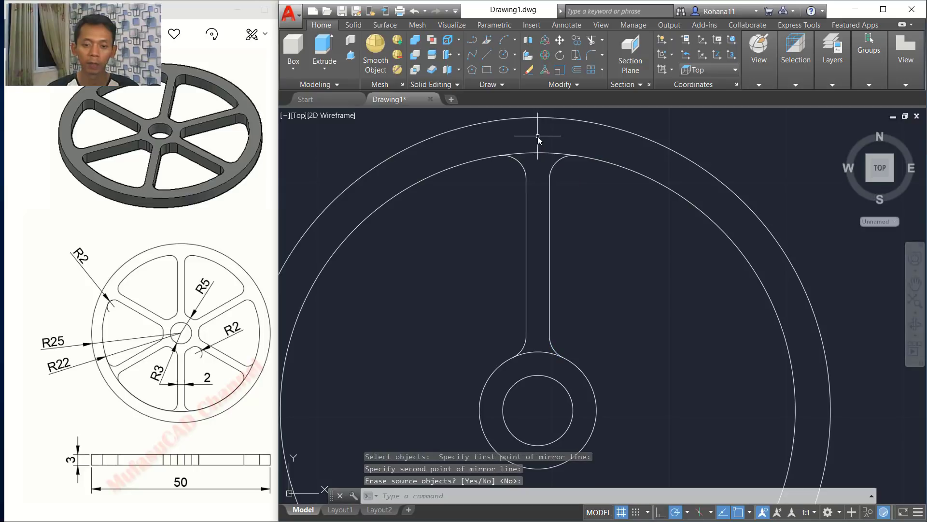
scroll(564, 261, down, 2)
middle_drag(570, 268, 570, 219)
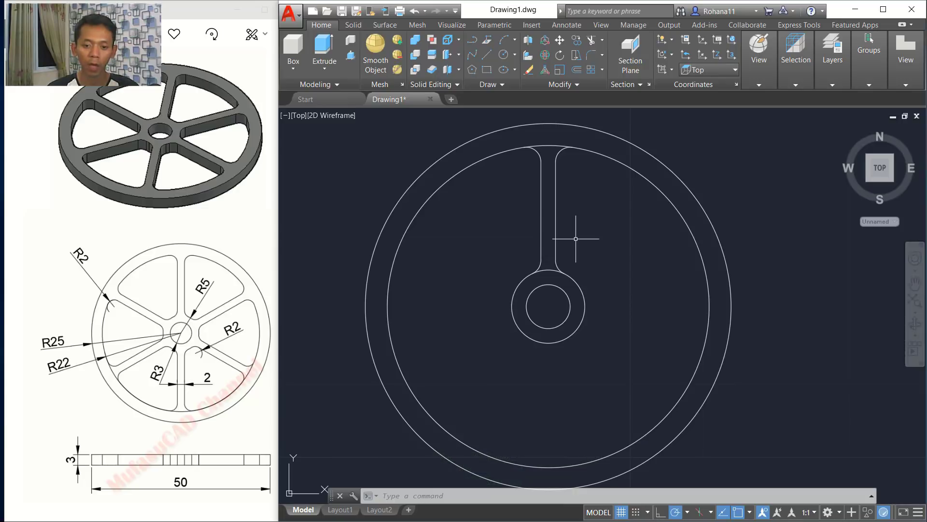
- Polar-array the spoke outline into 6 items over 360° around the hub centre
text(ar)
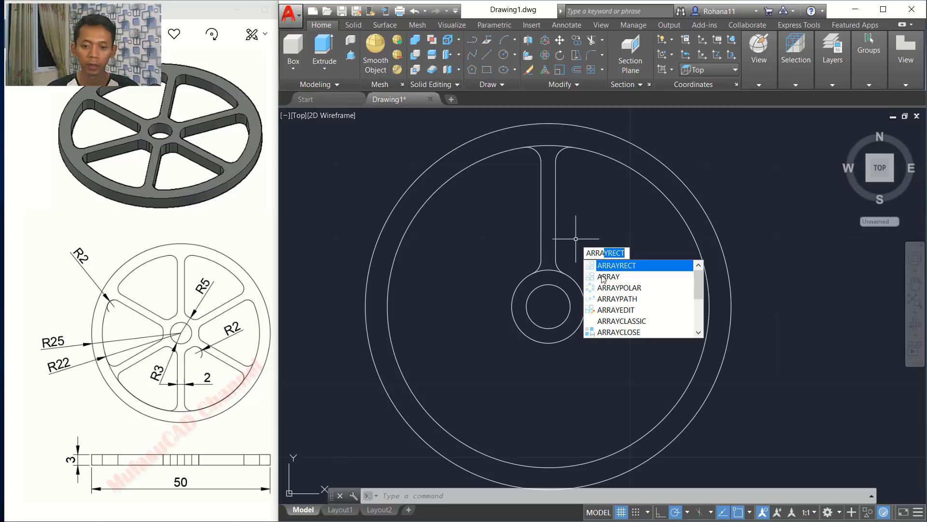
click(618, 278)
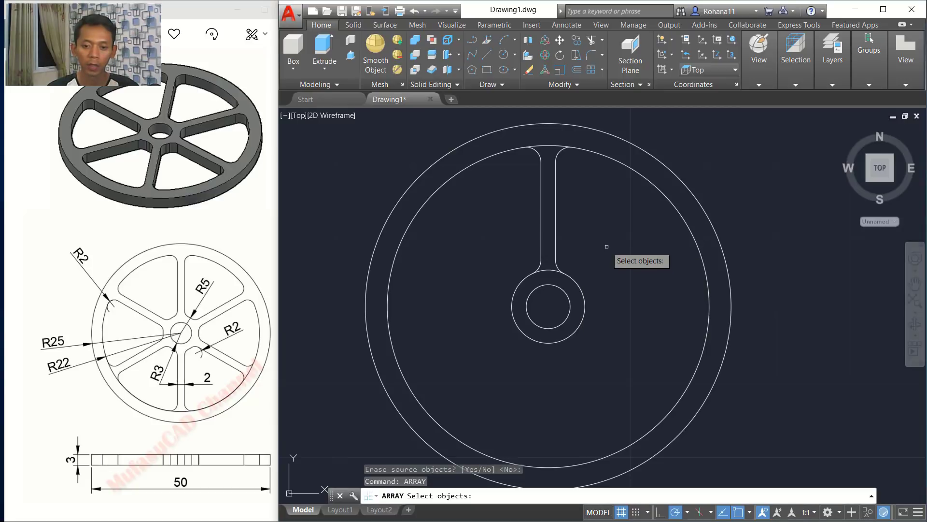
click(577, 267)
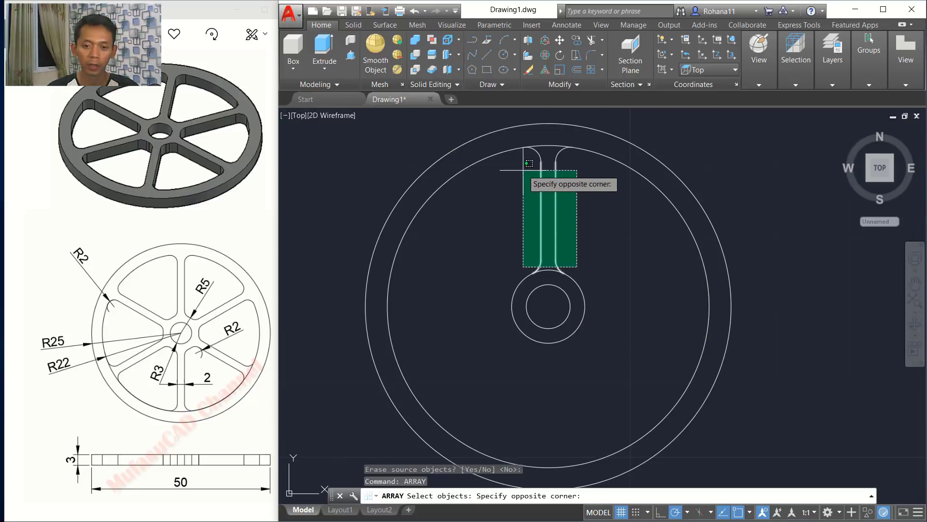
click(526, 144)
key(Return)
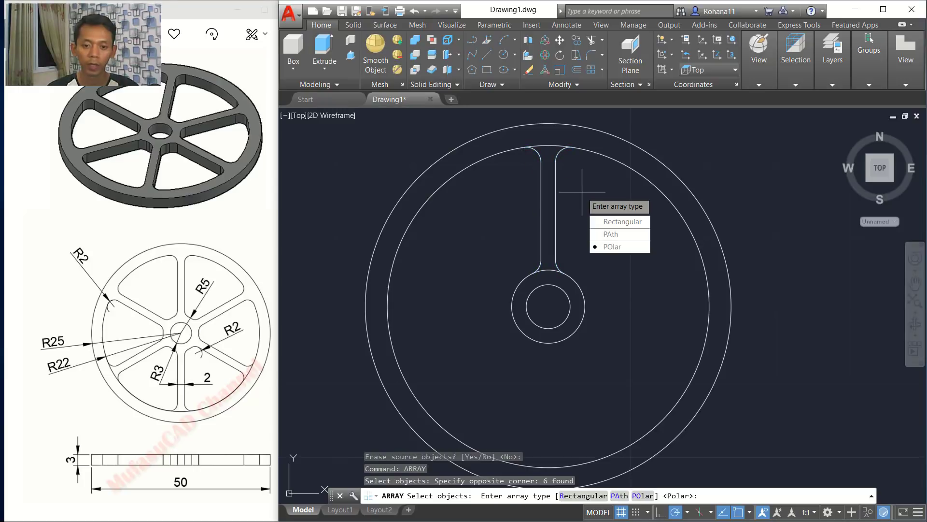
click(616, 248)
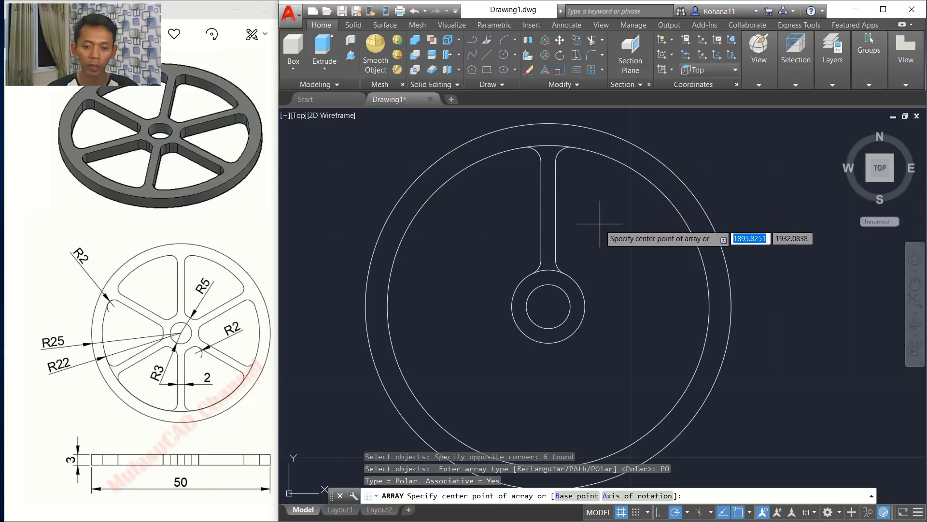
click(548, 305)
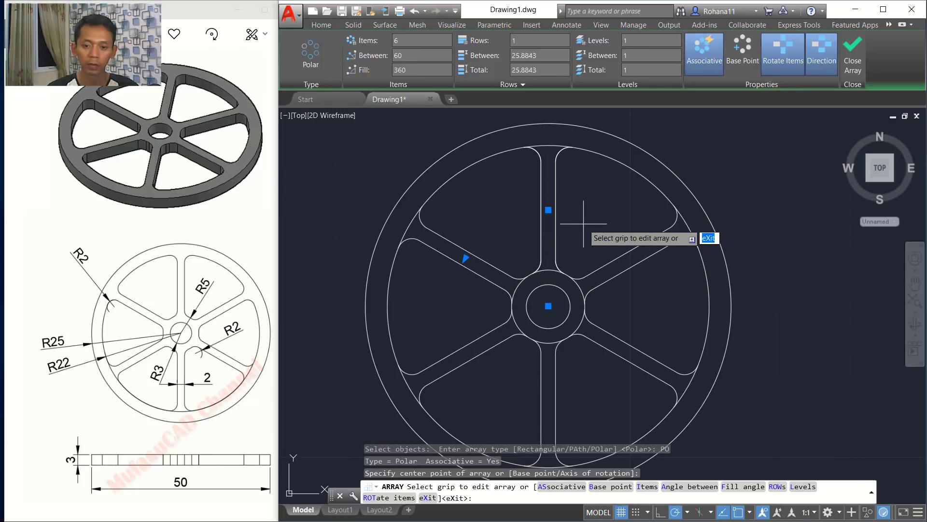
key(Return)
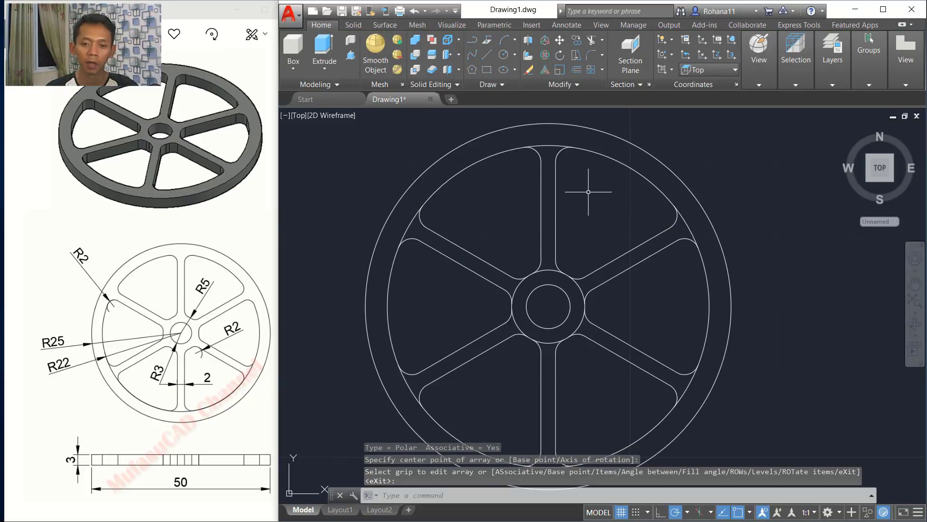
- Trim the rim arcs crossing the top, upper-left and bottom spokes
text(t)
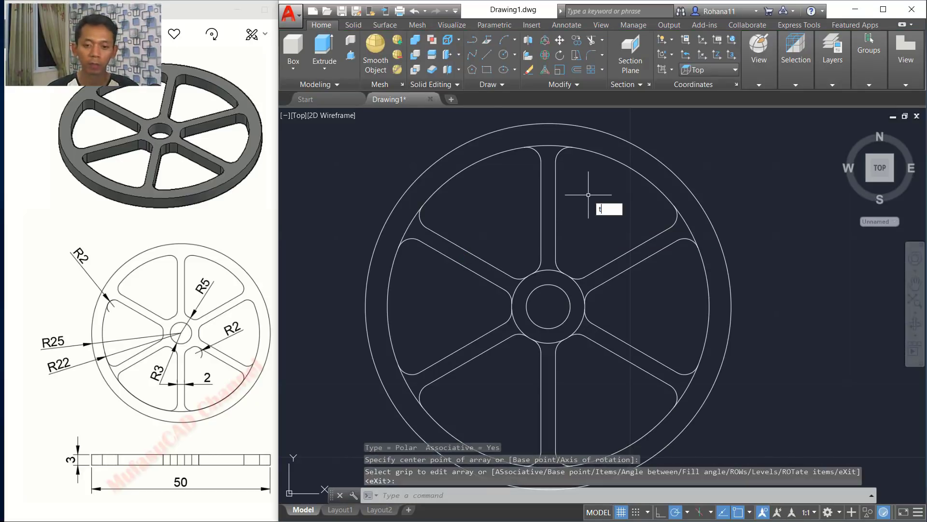
key(Return)
key(Return)
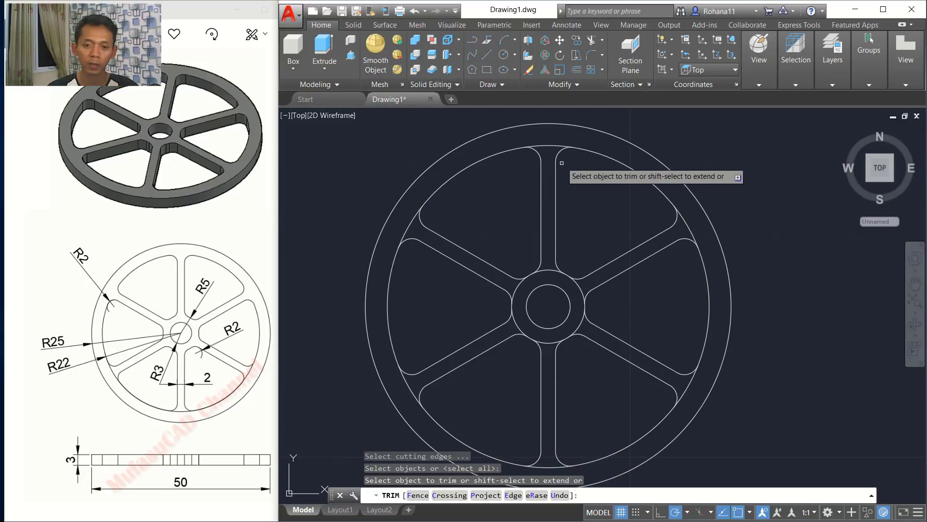
click(550, 144)
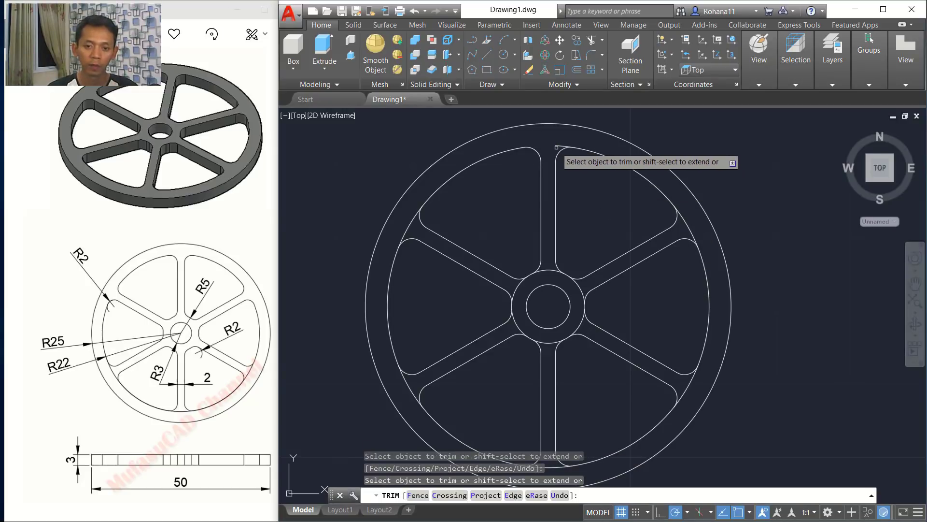
click(560, 143)
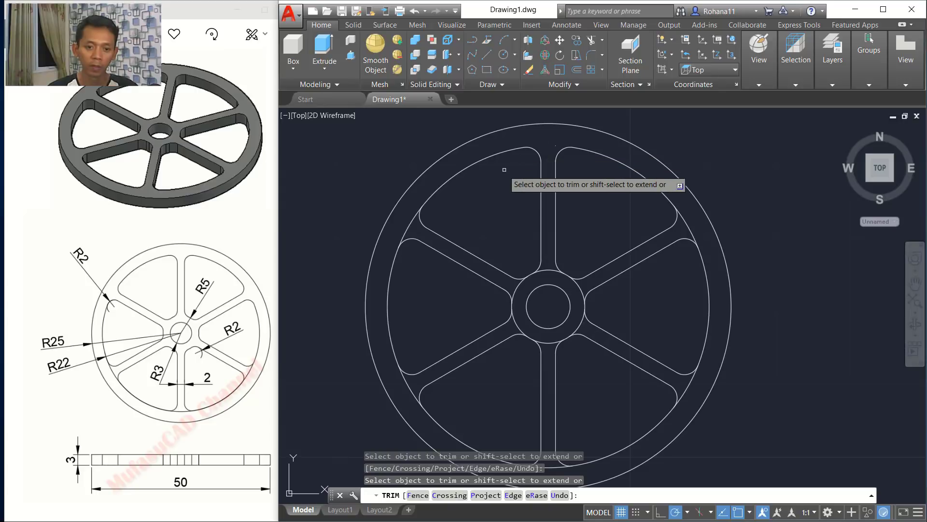
click(412, 221)
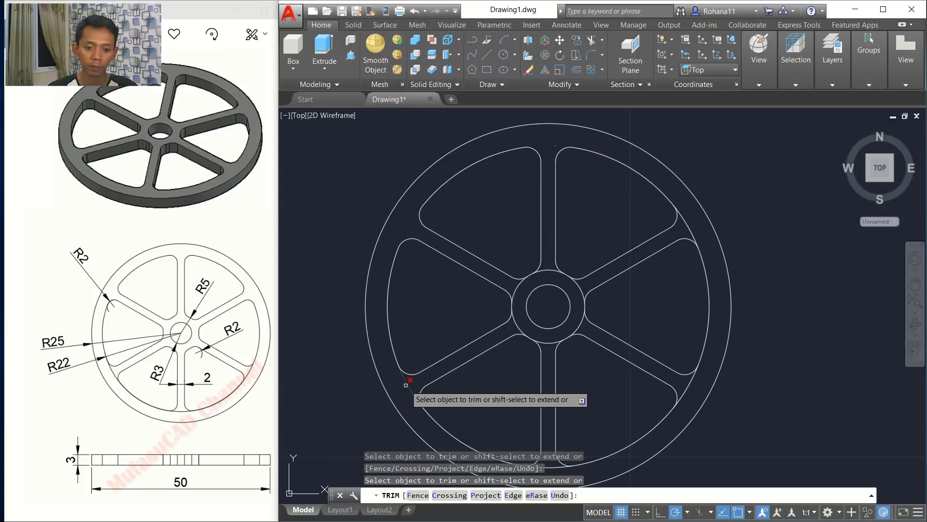
middle_drag(549, 445, 526, 360)
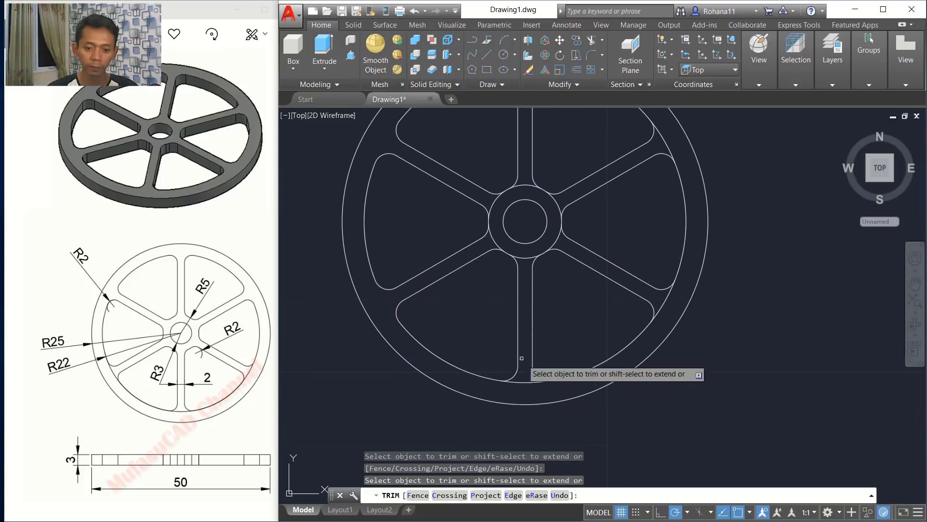
click(525, 382)
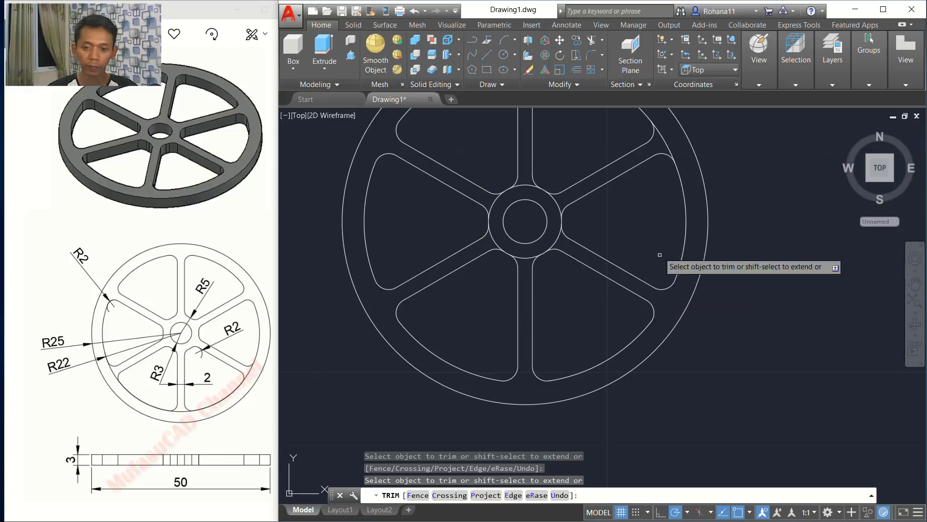
middle_drag(656, 214, 681, 269)
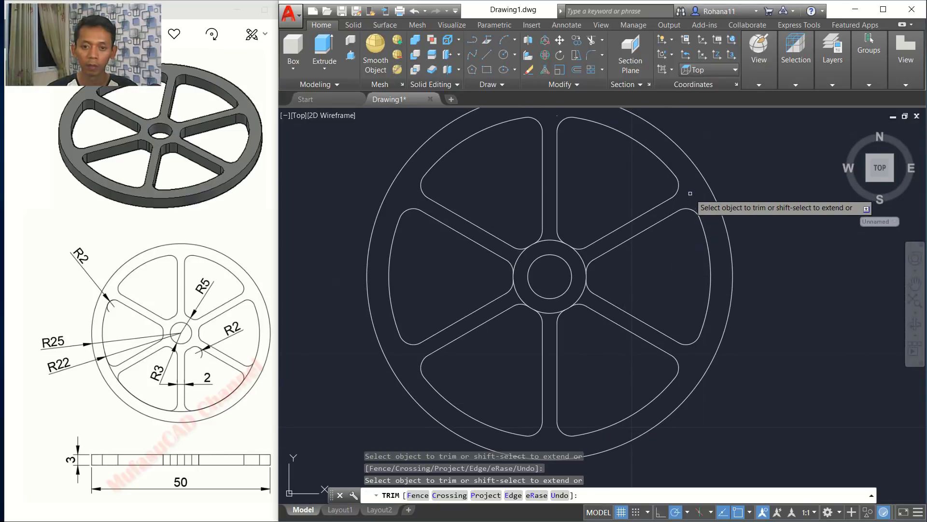
scroll(561, 280, up, 2)
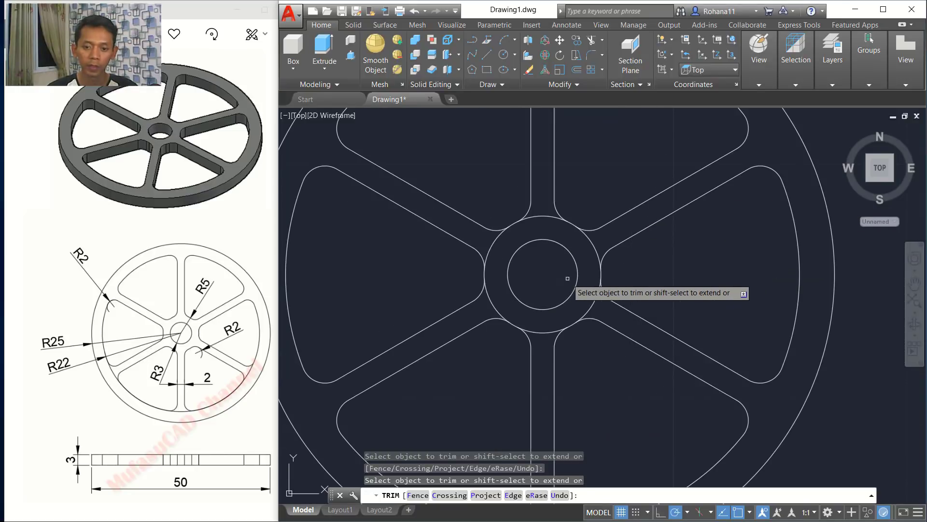
- Trim the hub arcs at each spoke base so all six openings close cleanly
click(592, 245)
click(543, 216)
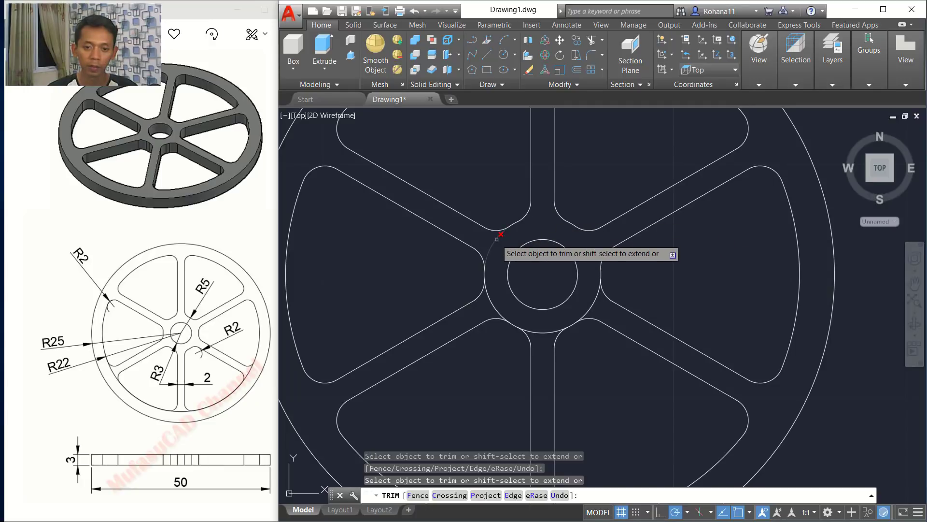
click(496, 239)
click(493, 300)
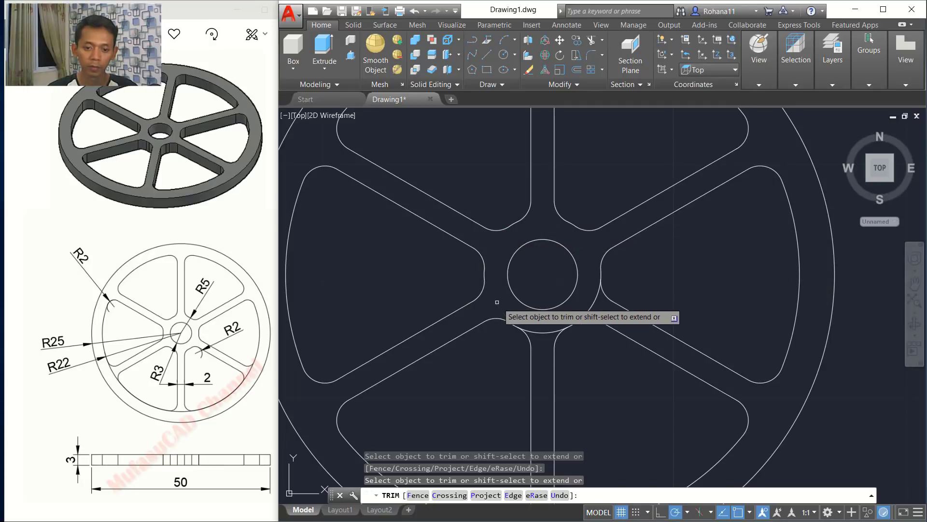
click(534, 331)
scroll(596, 245, down, 2)
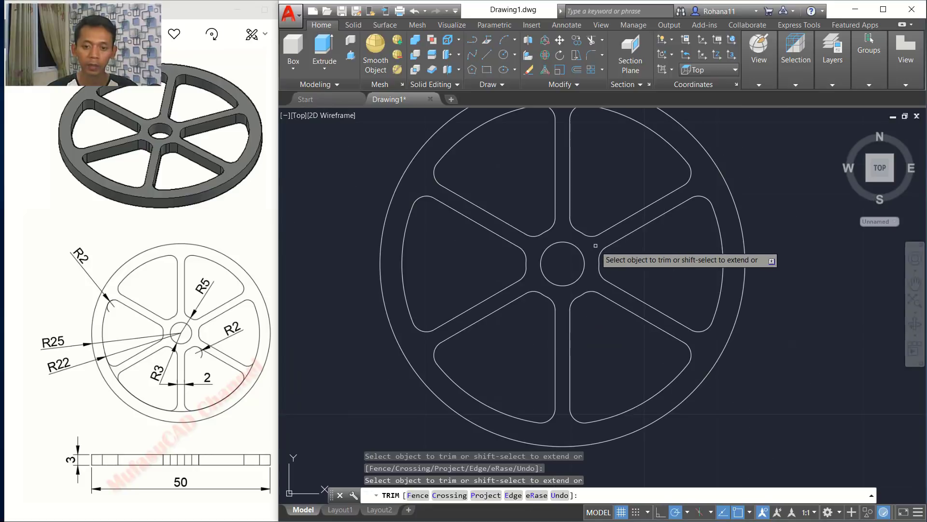
key(Return)
middle_drag(604, 187, 596, 209)
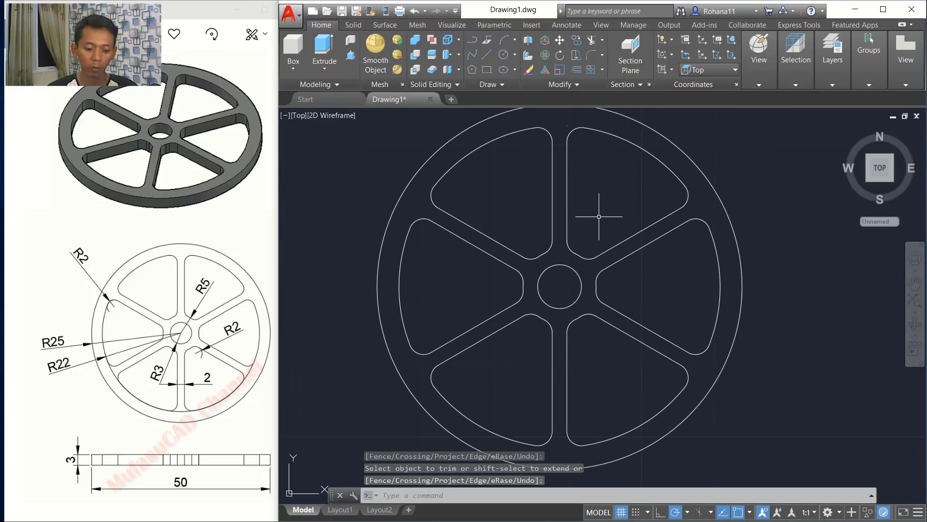
- Explode the arrayed spoke outline into separate lines and arcs
text(EXPLODE)
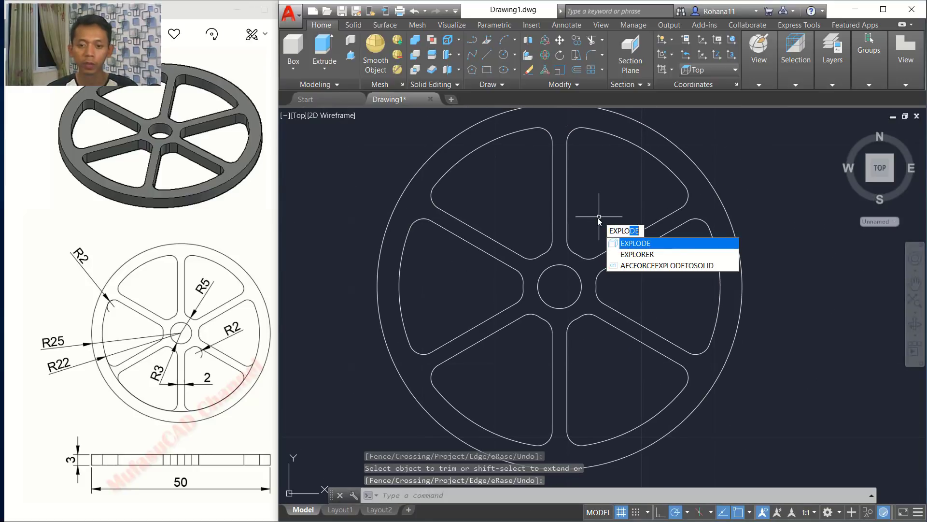
key(Return)
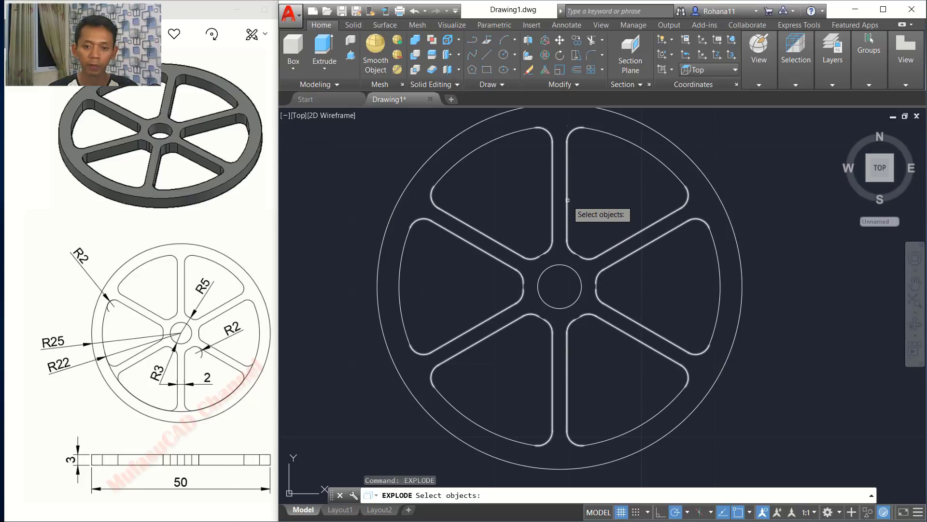
click(568, 199)
key(Return)
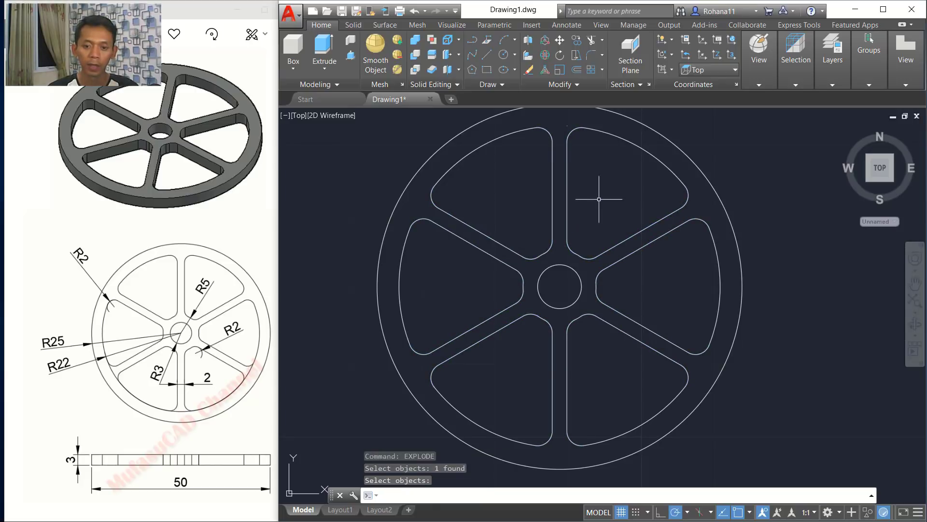
scroll(599, 199, down, 5)
scroll(603, 206, up, 2)
scroll(602, 204, up, 2)
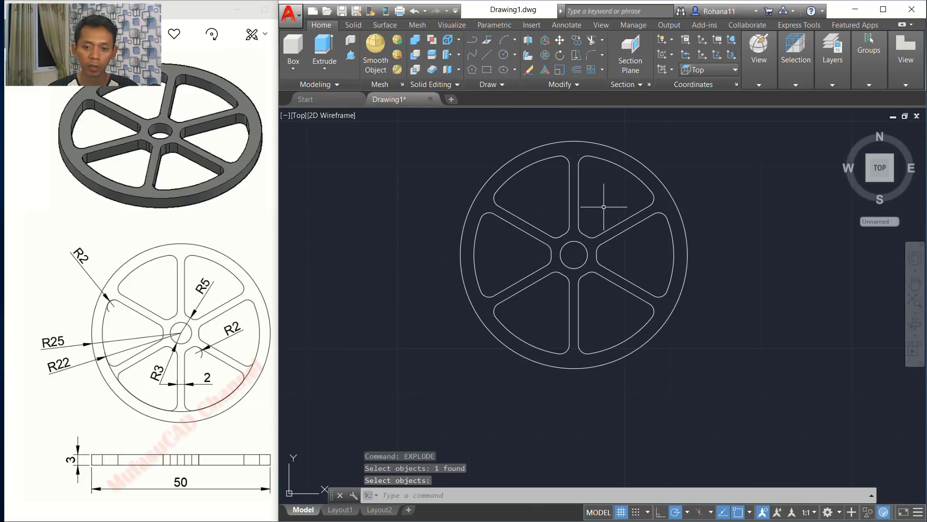
scroll(597, 214, up, 1)
- Join all 51 wheel pieces into six closed polylines
text(j)
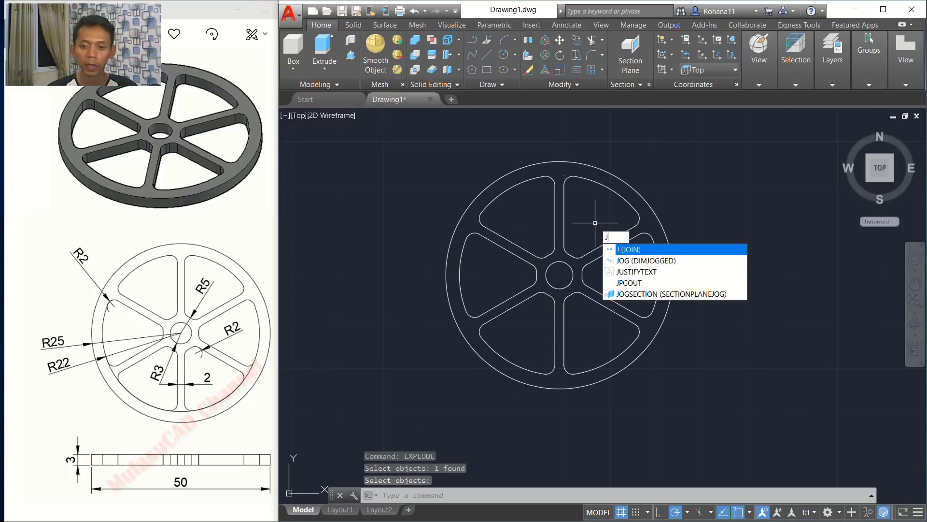
key(Return)
click(690, 152)
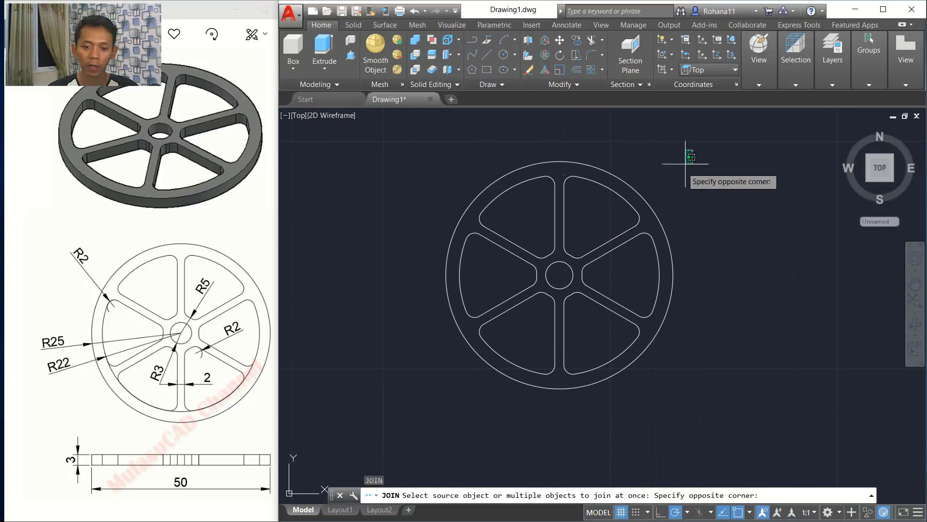
click(423, 410)
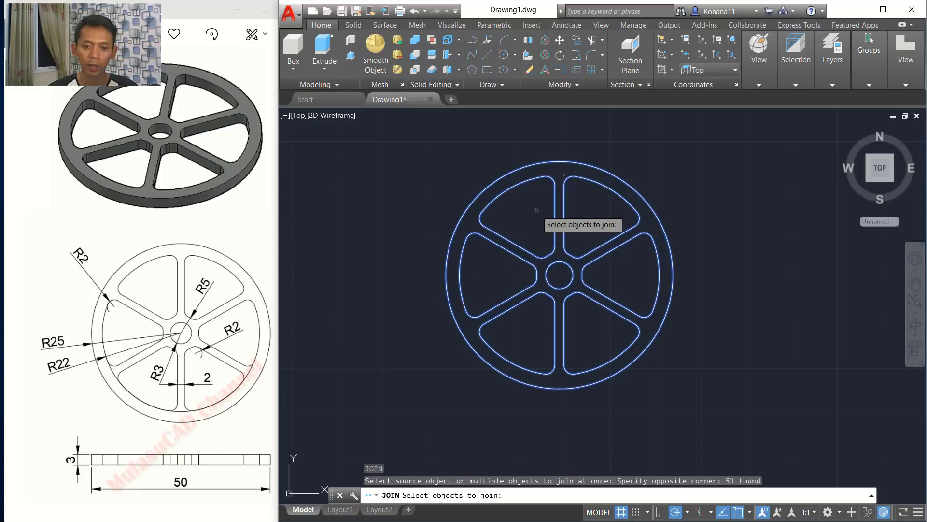
key(Return)
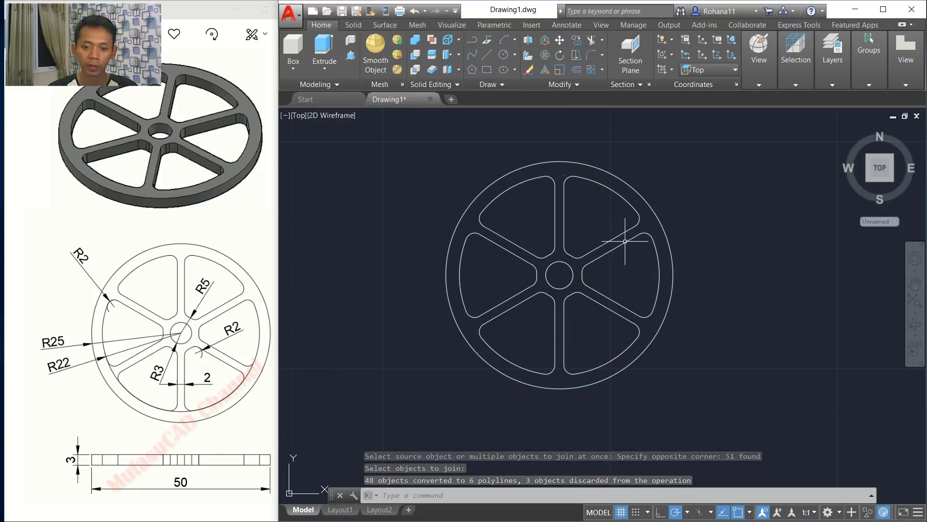
- Orbit to an oblique 3D view of the flat wheel profile
shift+middle_drag(578, 276, 628, 168)
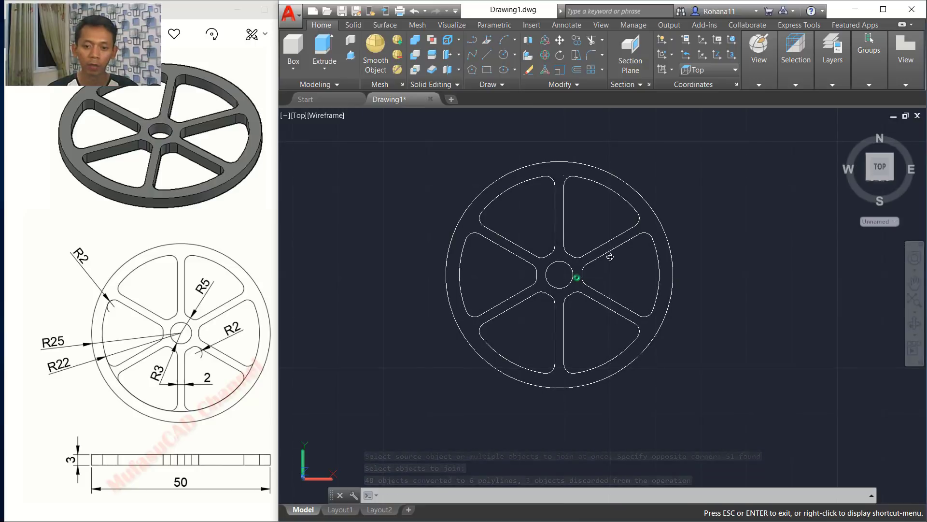
drag(654, 168, 655, 168)
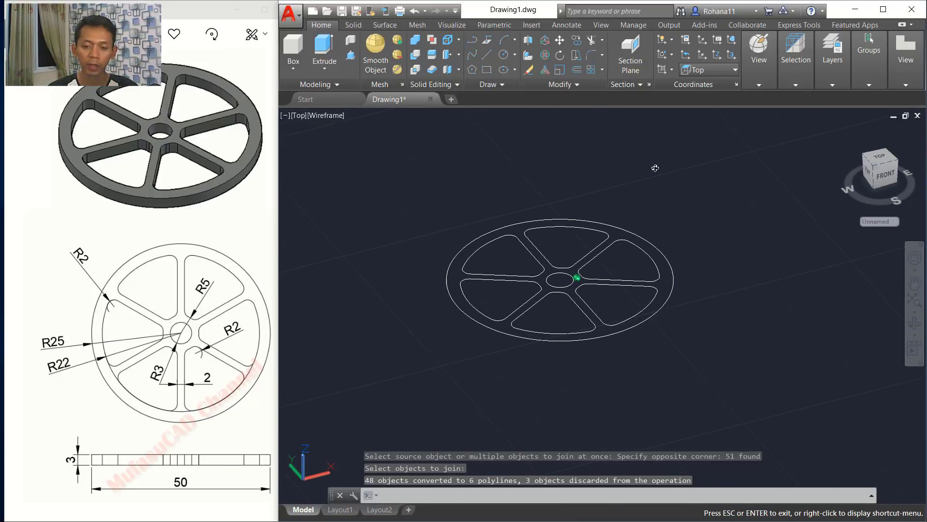
key(Escape)
middle_drag(596, 207, 611, 223)
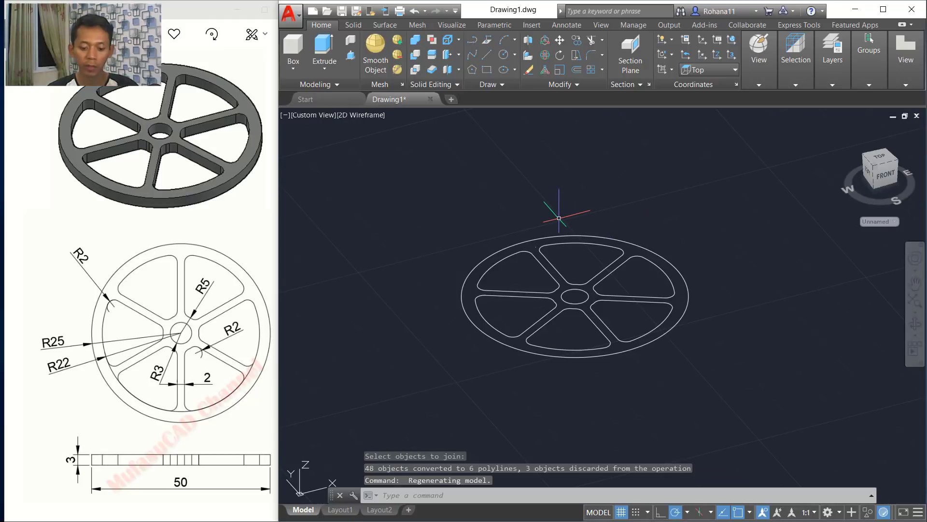
- Press-pull the wheel's bounded area up 3 units into a solid
text(PRESSPULL)
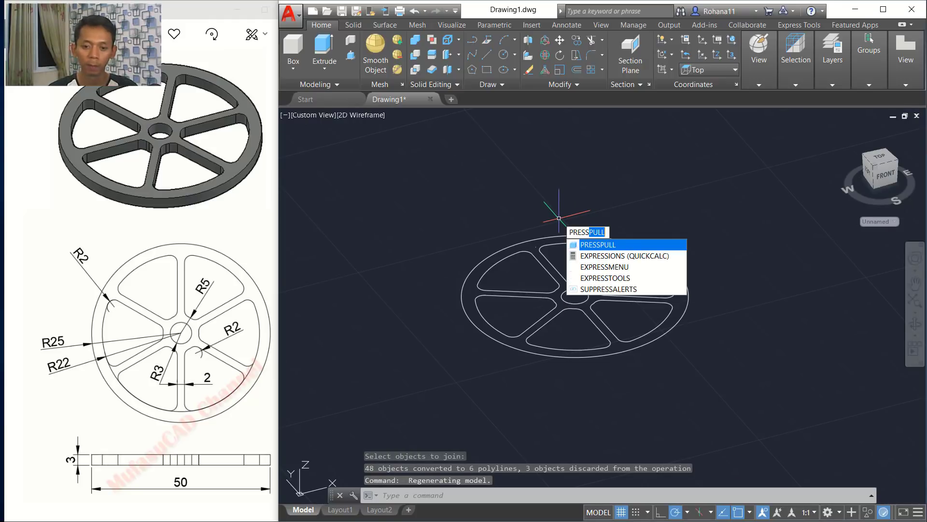
key(Return)
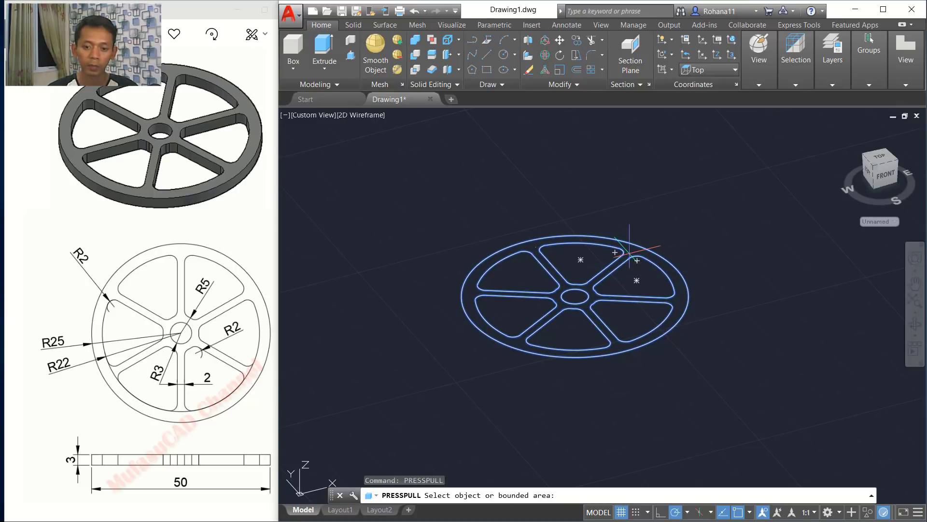
click(629, 252)
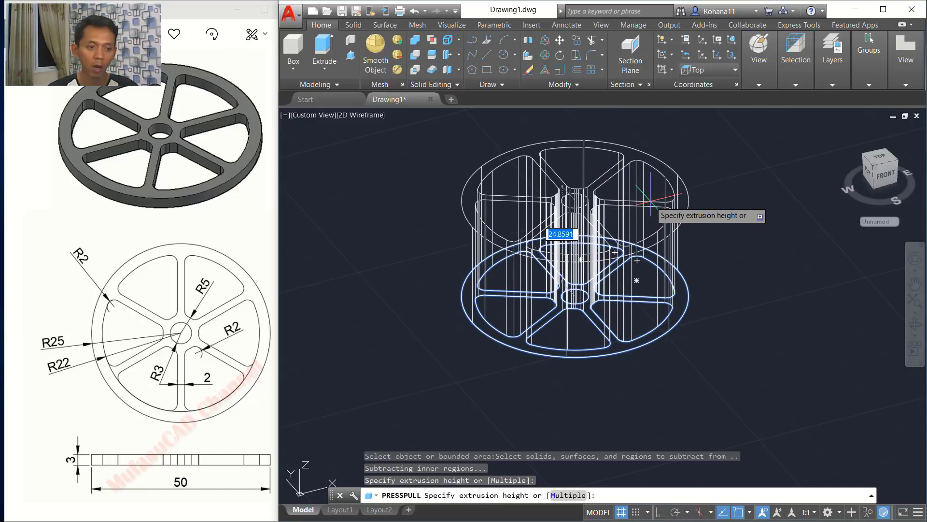
text(3)
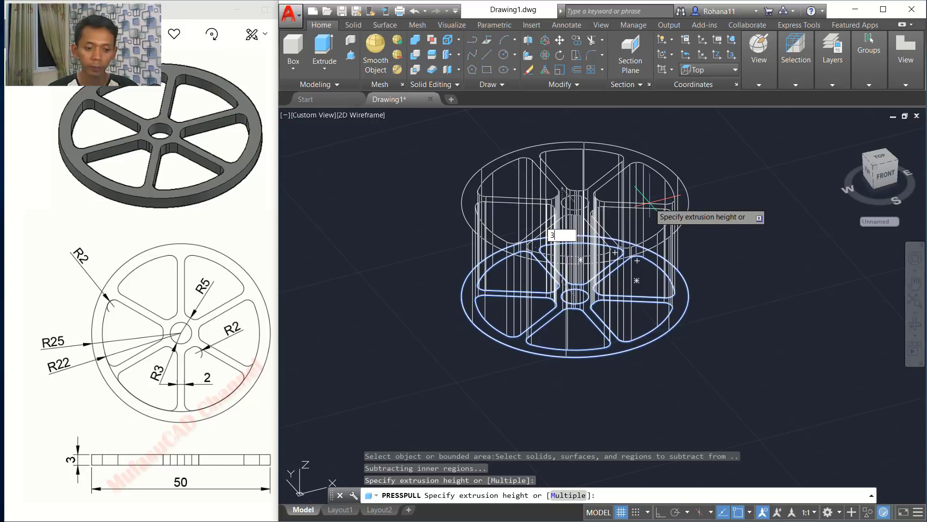
key(Return)
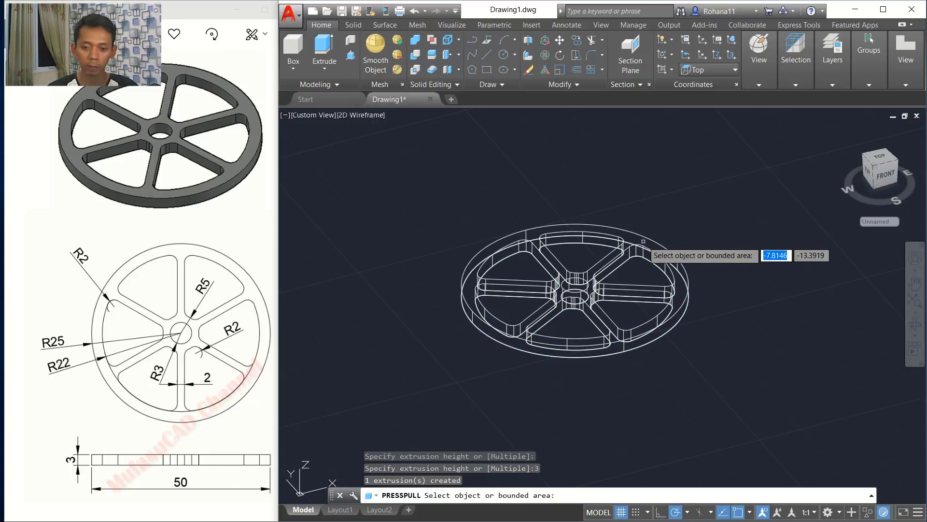
key(Return)
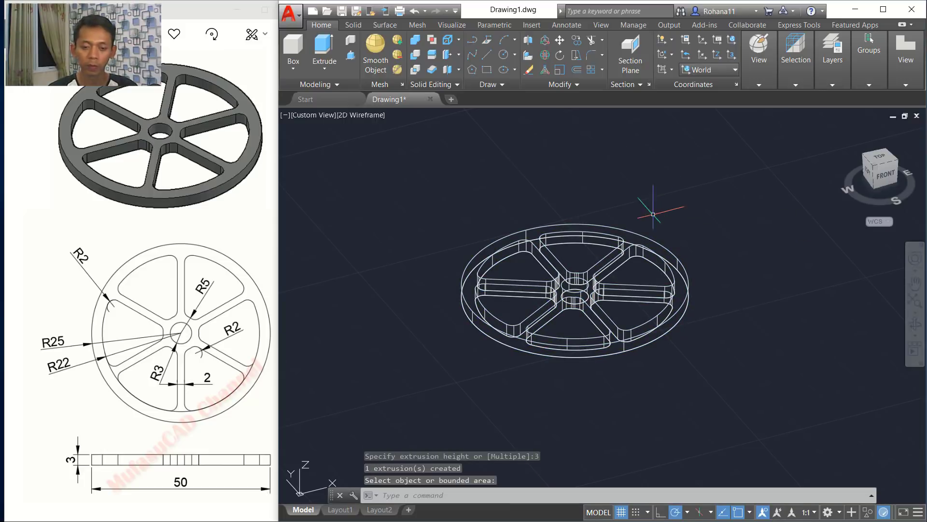
- Switch the wheel to the Realistic visual style and orbit toward a near-top view
mouse_move(630, 210)
middle_down()
mouse_move(607, 229)
mouse_move(586, 213)
middle_up()
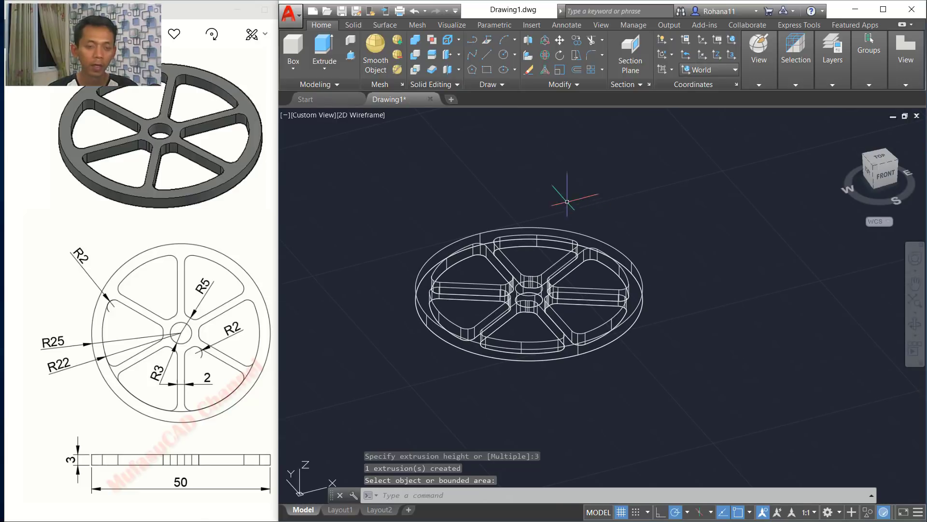
click(364, 116)
click(408, 178)
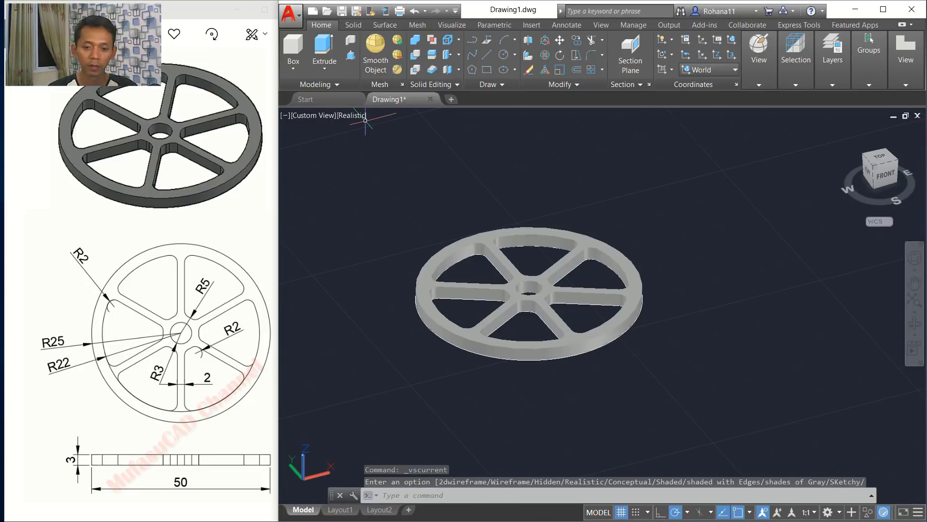
mouse_move(658, 254)
shift+middle_down()
mouse_move(624, 329)
mouse_move(625, 288)
mouse_move(610, 306)
mouse_move(609, 297)
shift+middle_up()
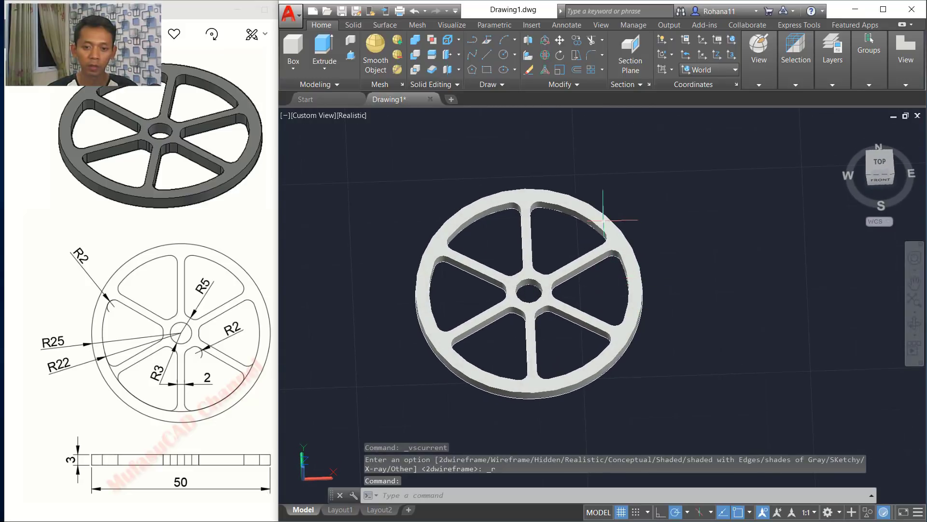
mouse_move(548, 233)
shift+middle_down()
mouse_move(555, 257)
mouse_move(569, 247)
shift+middle_up()
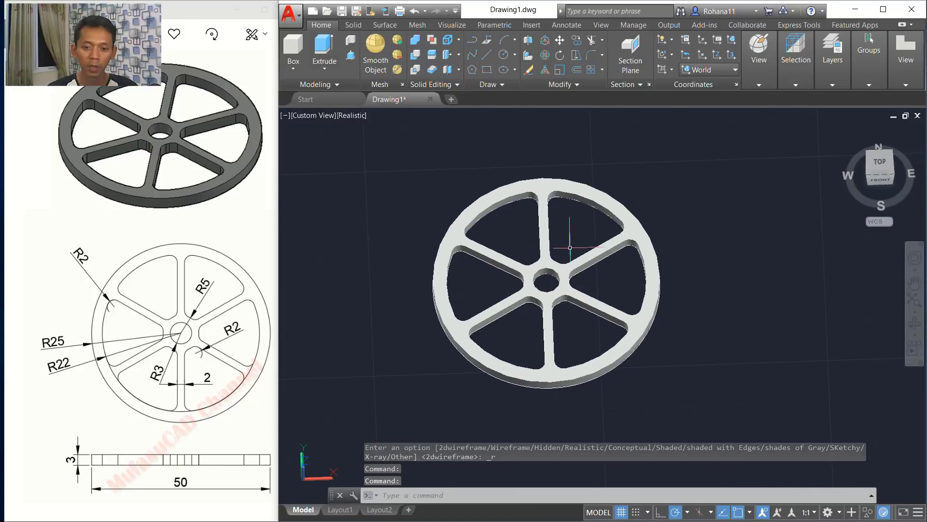
- Raise FACETRES to 10 and orbit the smoother wheel to a tilted angle
text(FAC)
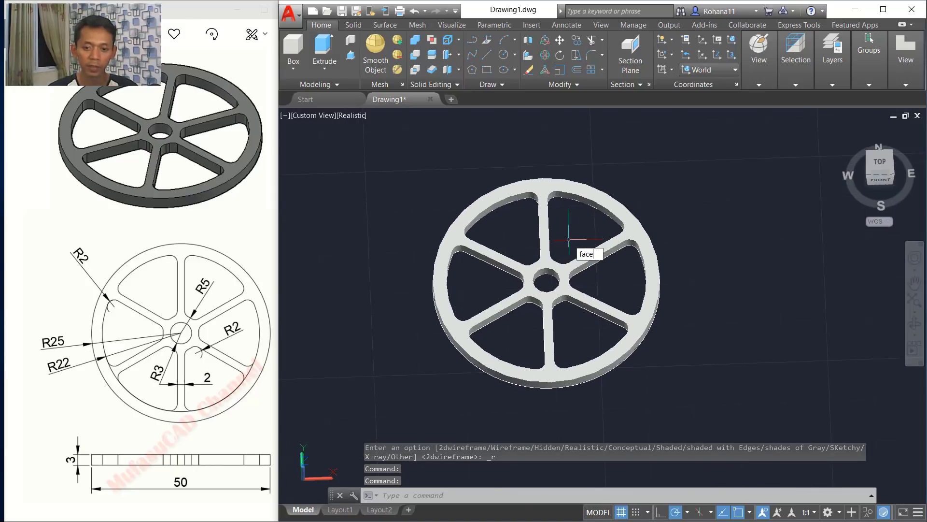
text(ET)
key(Return)
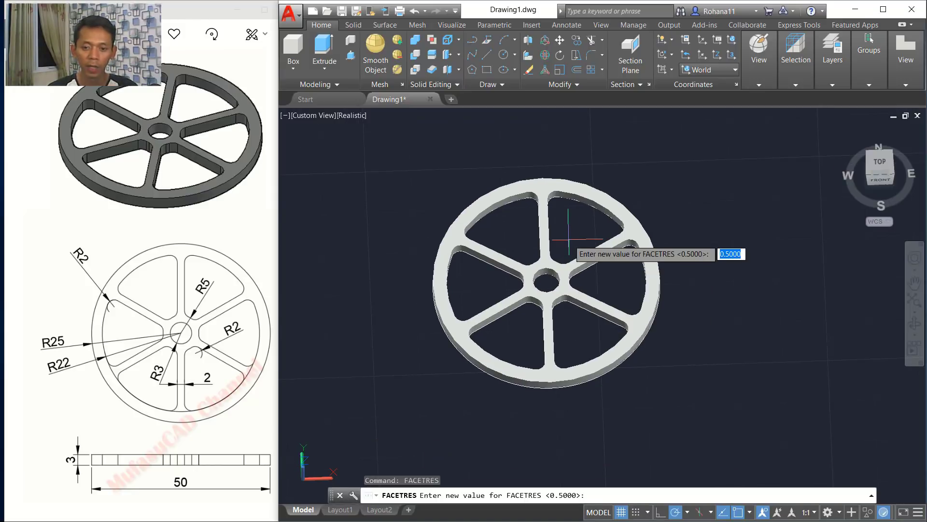
text(1)
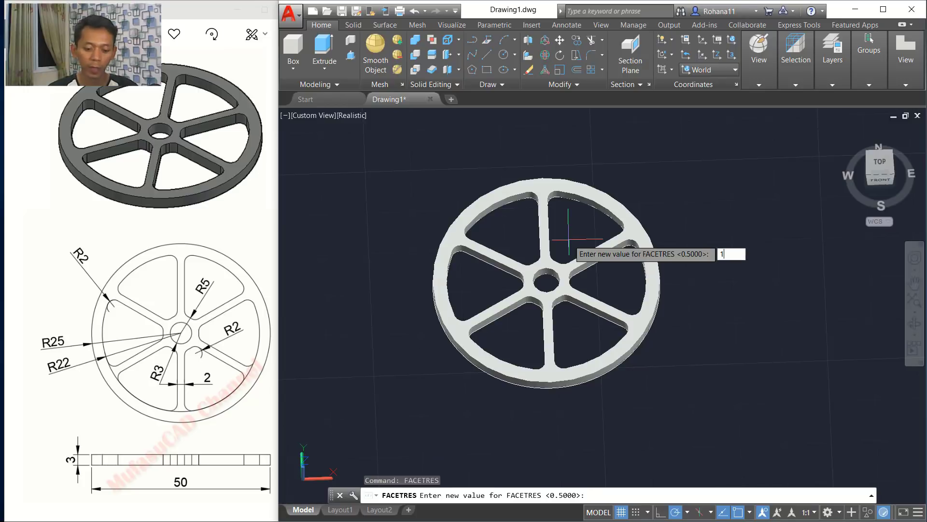
text(0)
key(Return)
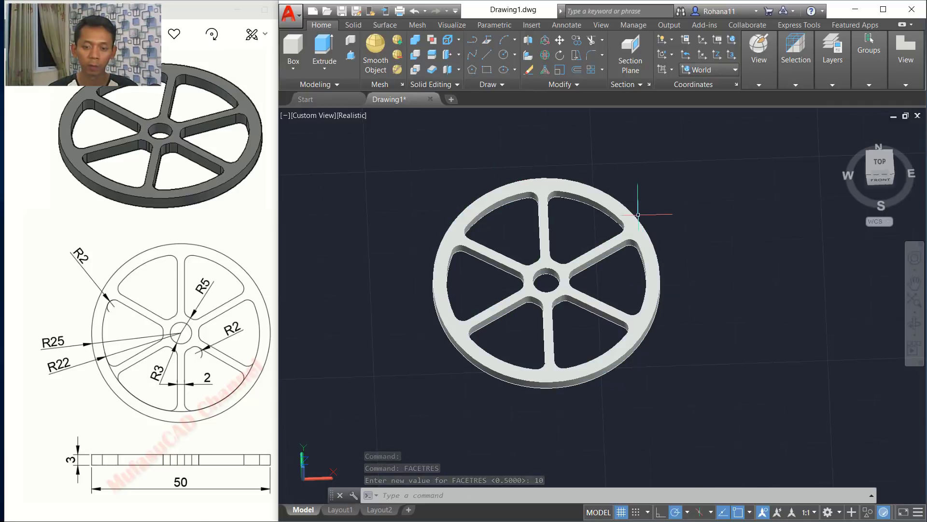
mouse_move(709, 201)
shift+middle_down()
mouse_move(681, 201)
mouse_move(679, 193)
shift+middle_up()
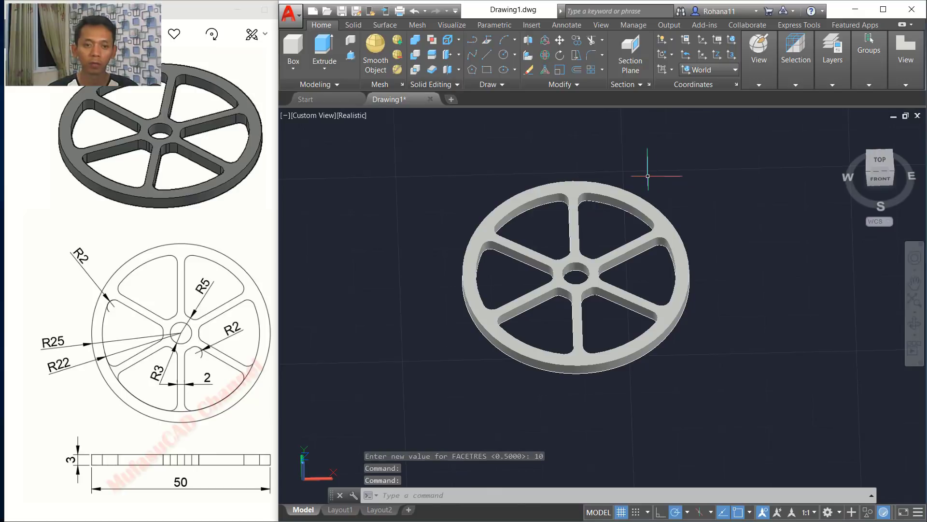